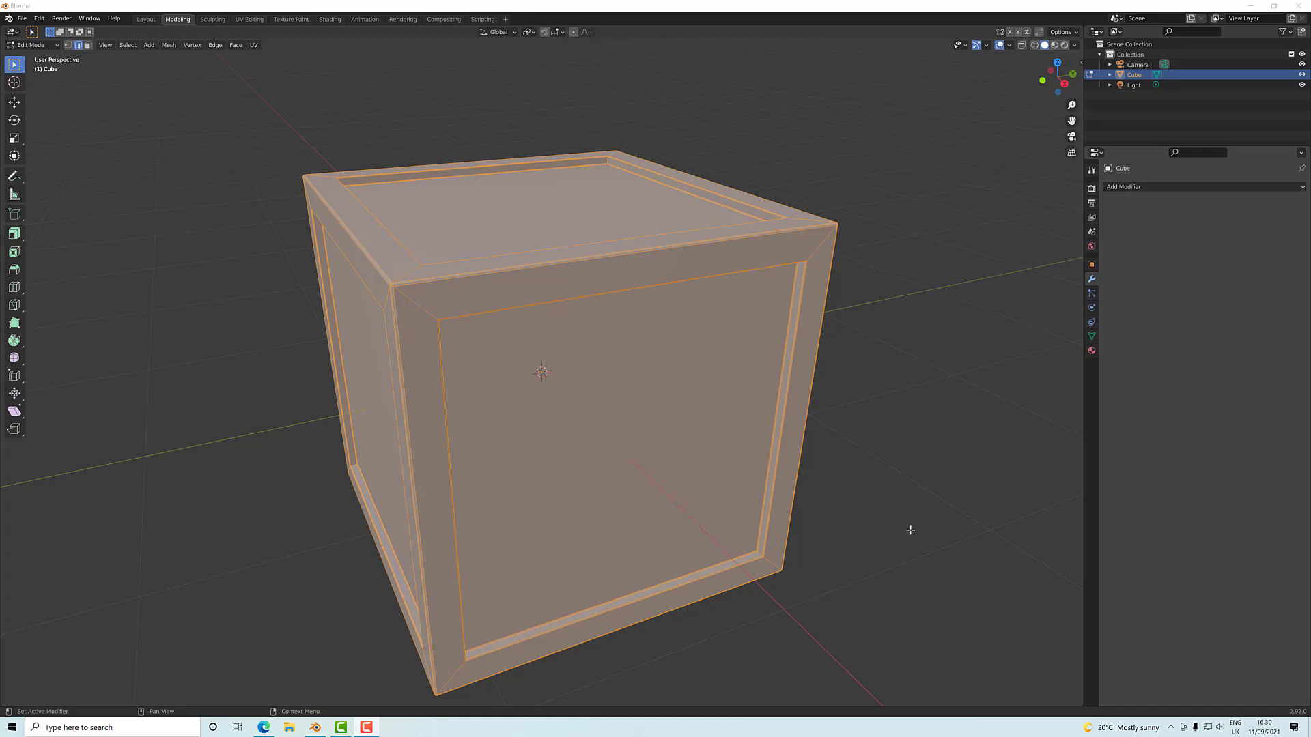
- Switch to the UV Editing workspace and reset the UV mapping of the whole crate mesh
middle_click_drag(863, 426, 874, 400)
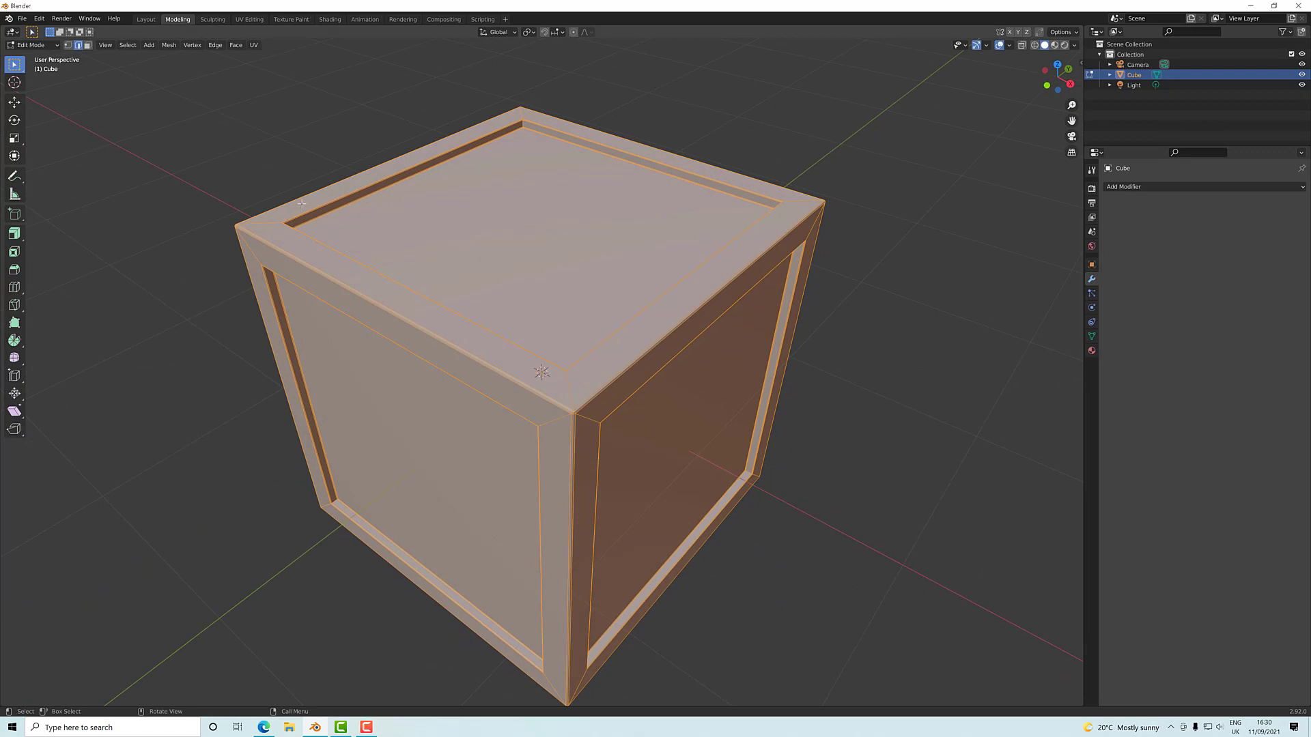
left_click(249, 20)
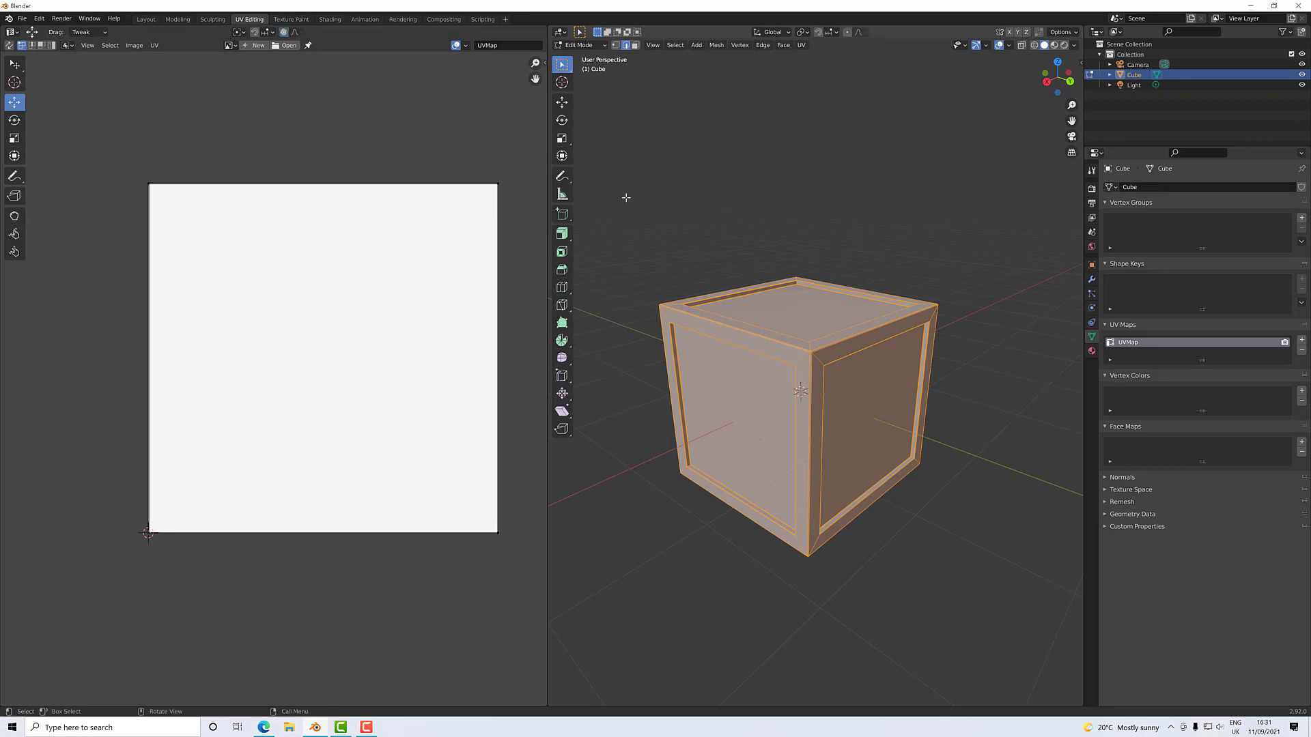
key("u")
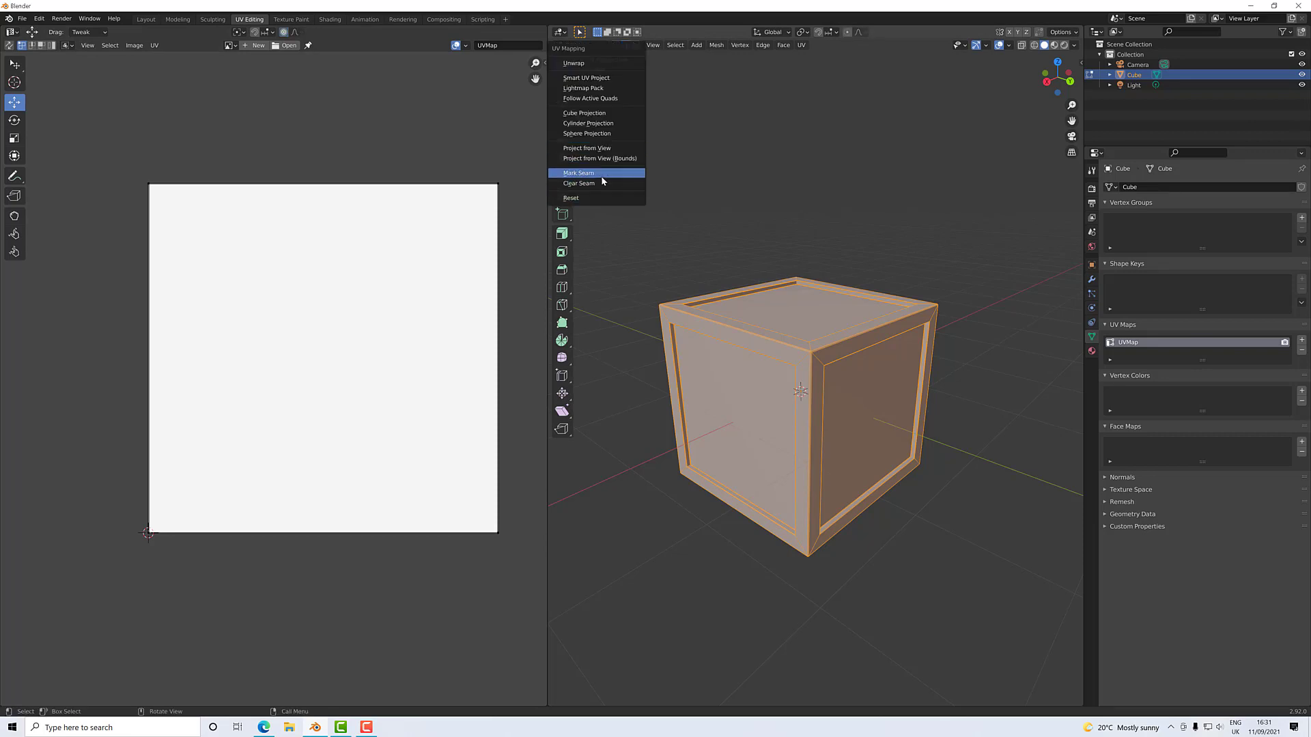
left_click(598, 199)
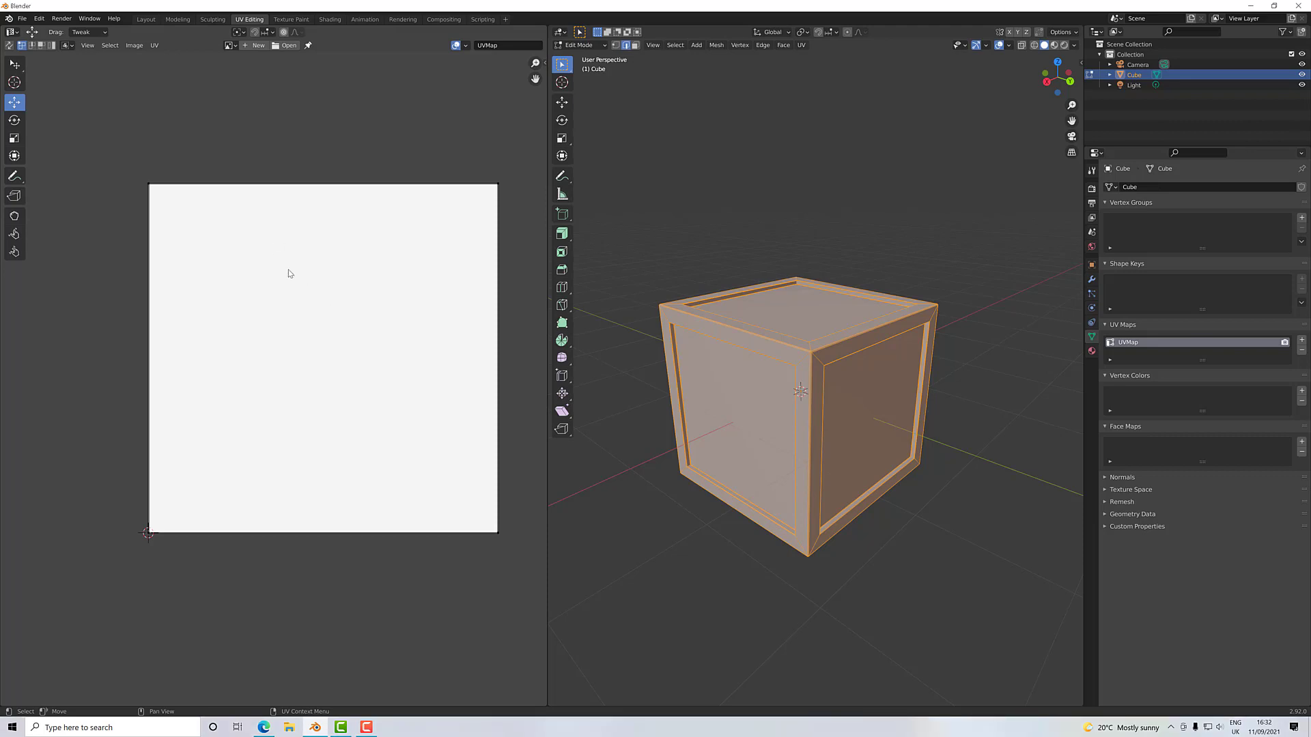
- Clear the selection and select the recessed panel face on all six sides of the crate in face selection mode
key("alt+a")
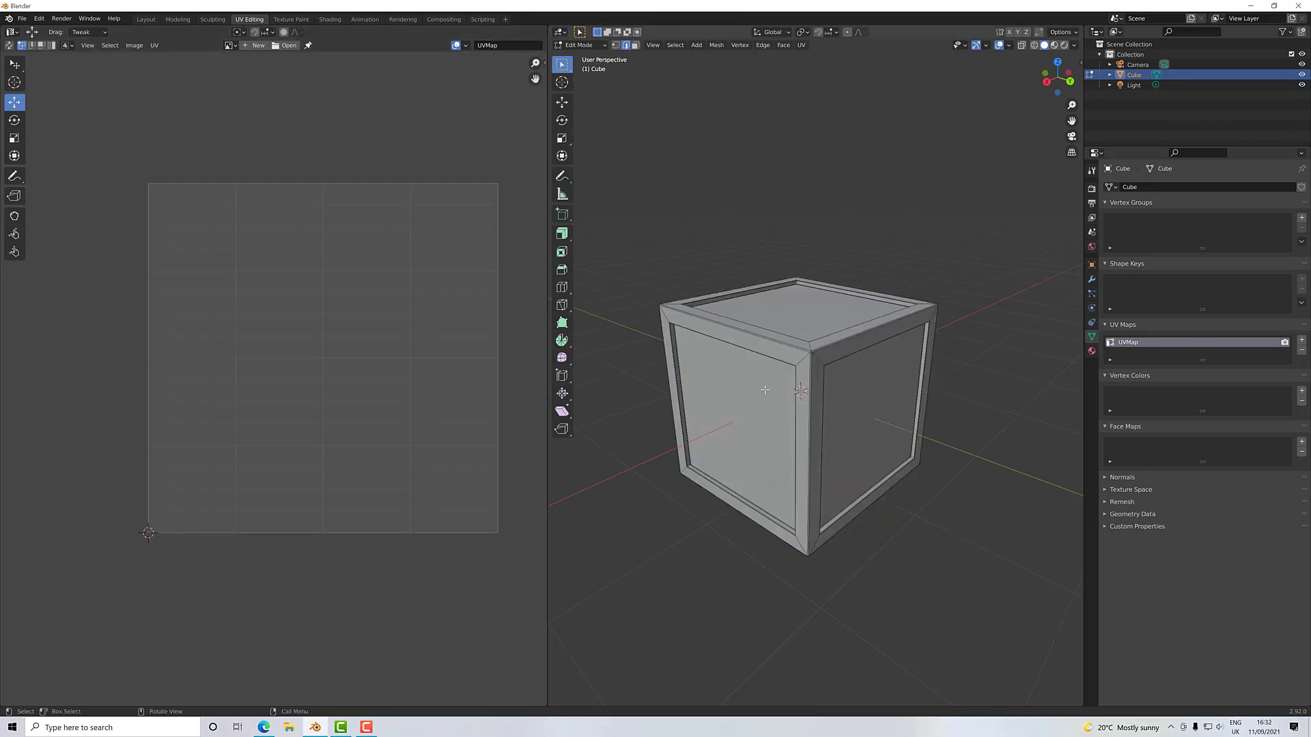
middle_click_drag(715, 388, 783, 386)
scroll(768, 354, "up", 1)
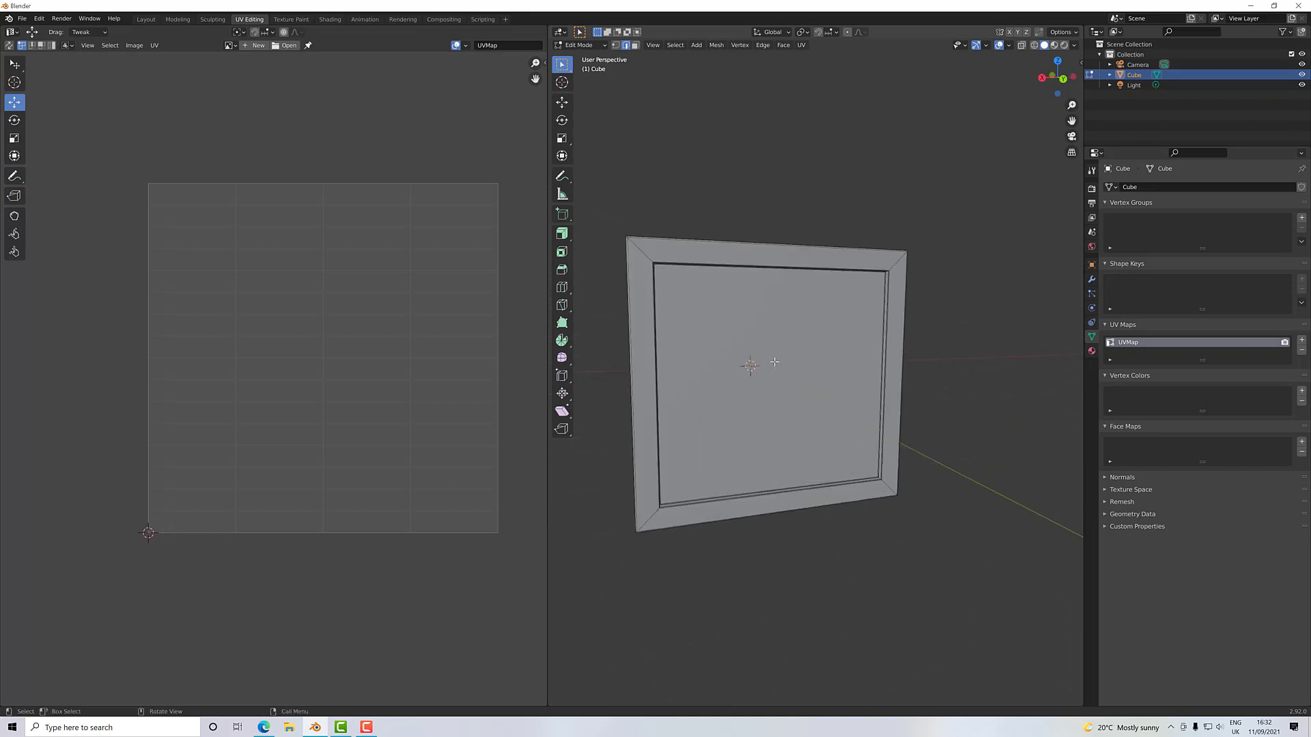
scroll(770, 357, "down", 2)
middle_click_drag(724, 197, 735, 232)
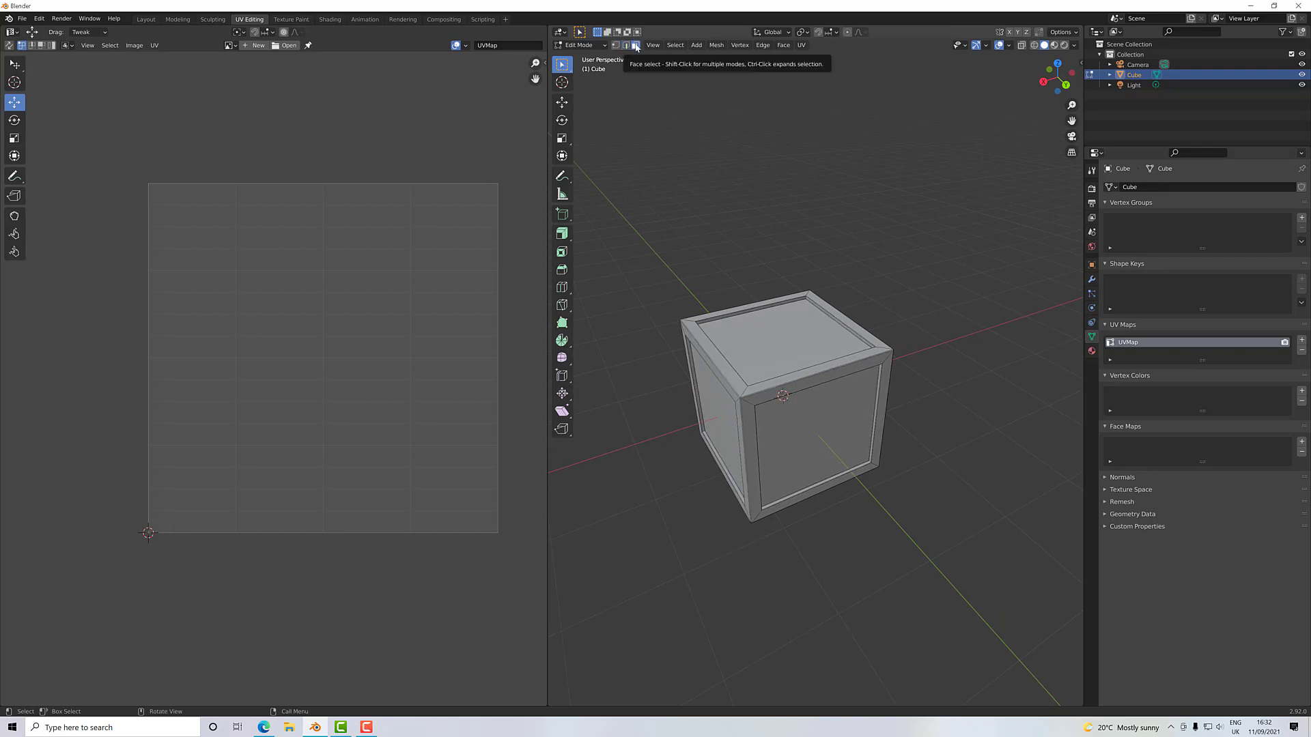
left_click(794, 343)
middle_click_drag(812, 403, 696, 410)
left_click(792, 386, "shift")
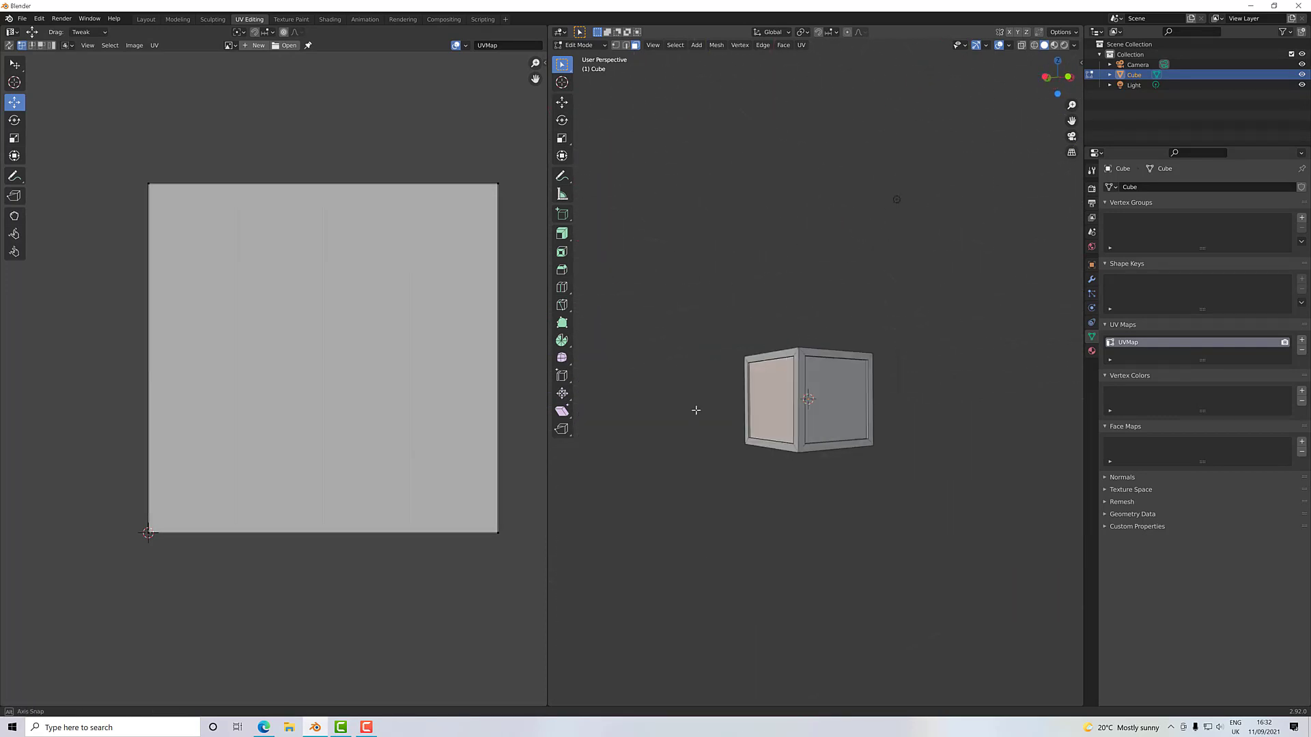
left_click(828, 390, "shift")
middle_click_drag(828, 391, 721, 405)
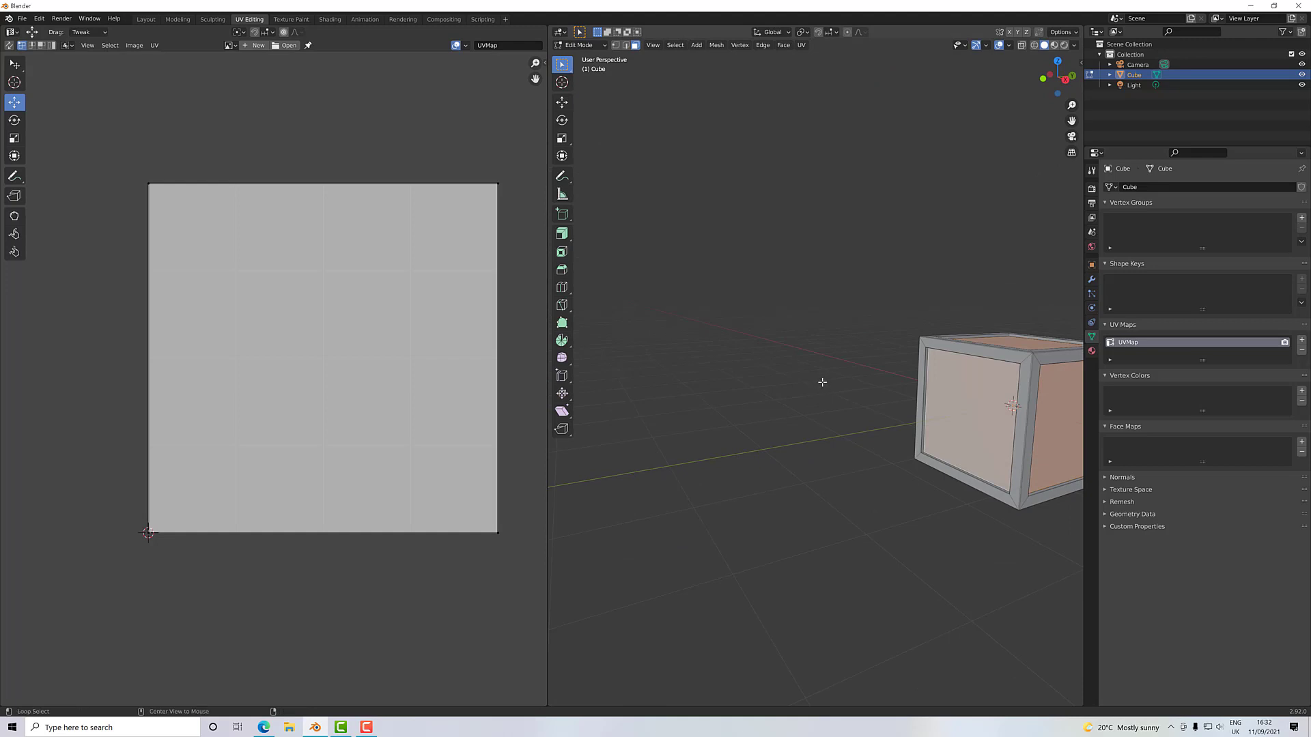
middle_click_drag(837, 380, 763, 377)
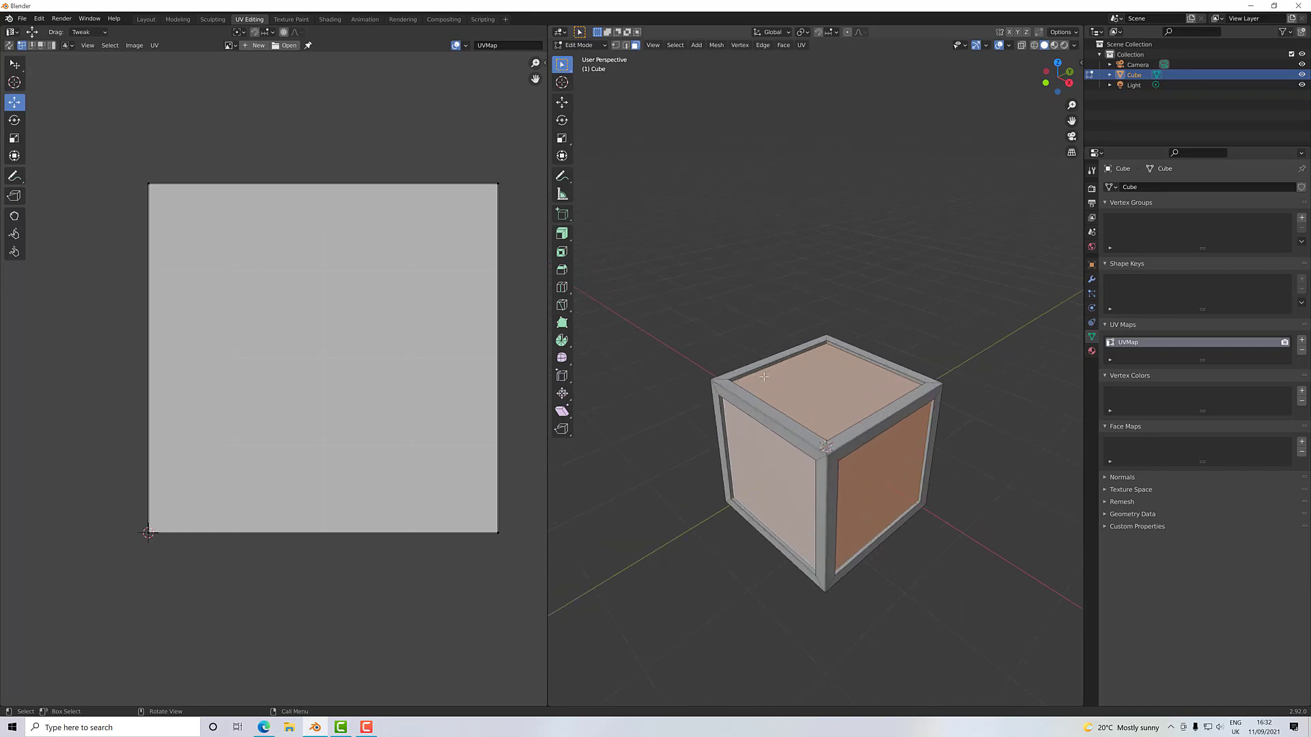
- Switch to edge selection and mark the border edges of the selected panel faces as seams
scroll(763, 377, "up", 6)
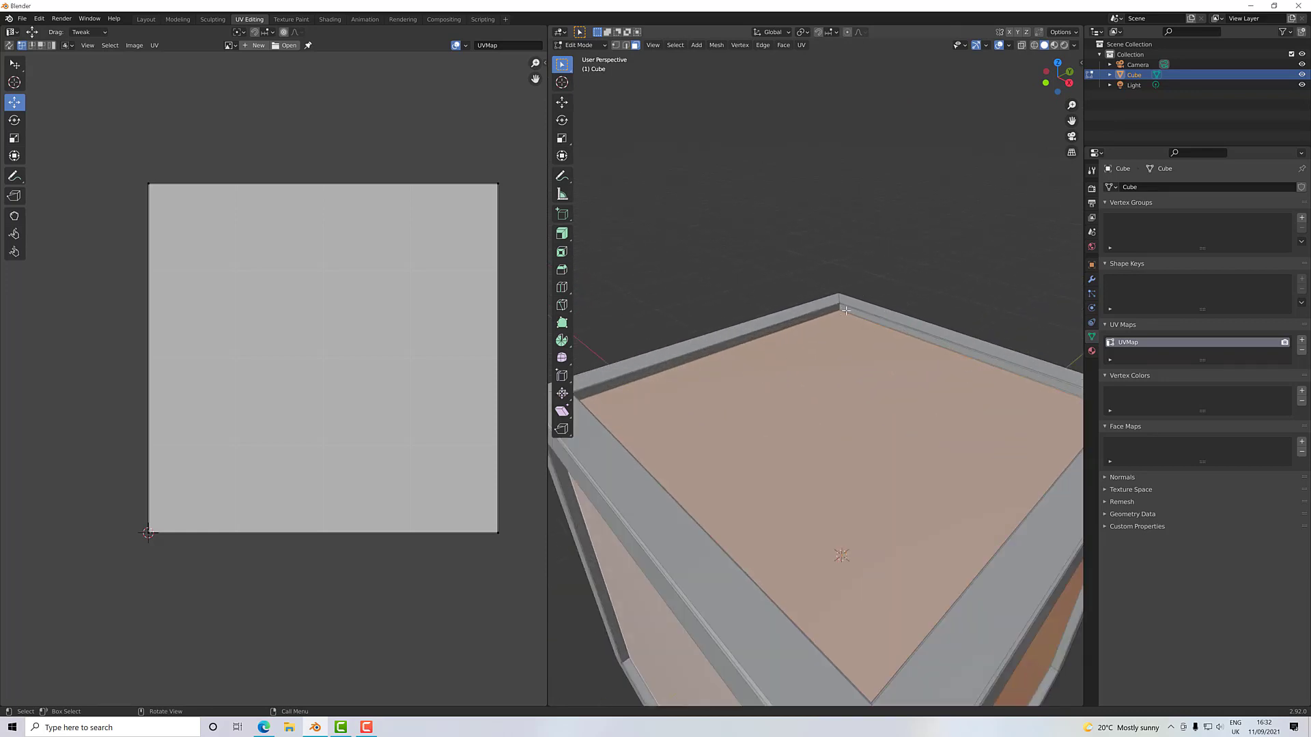
scroll(846, 311, "up", 4)
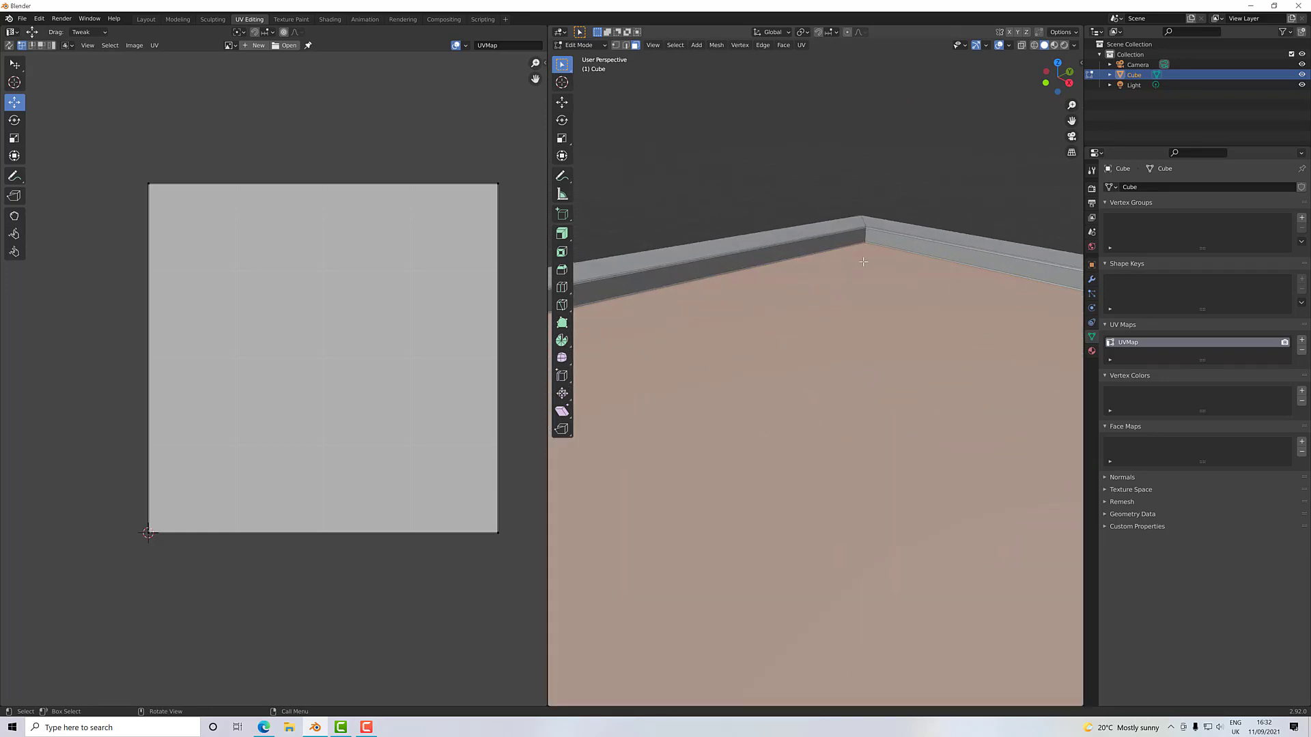
scroll(860, 273, "down", 5)
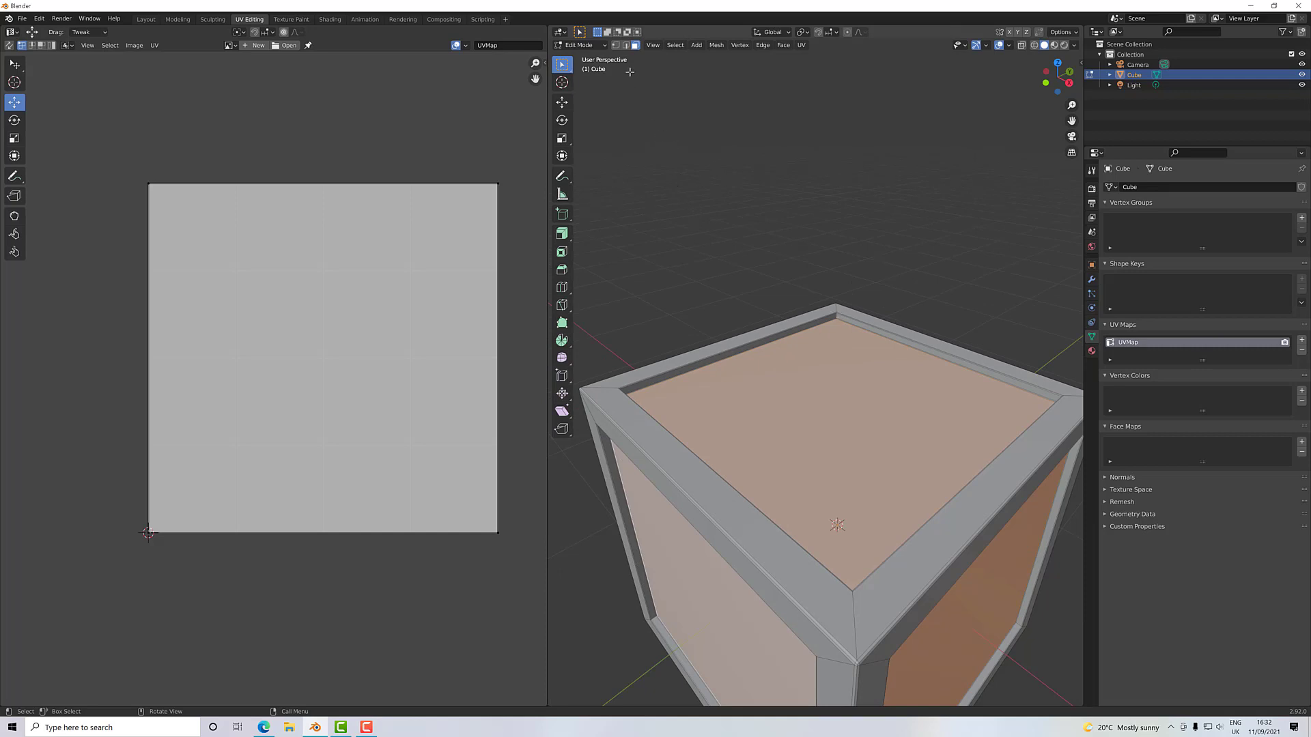
left_click(626, 46)
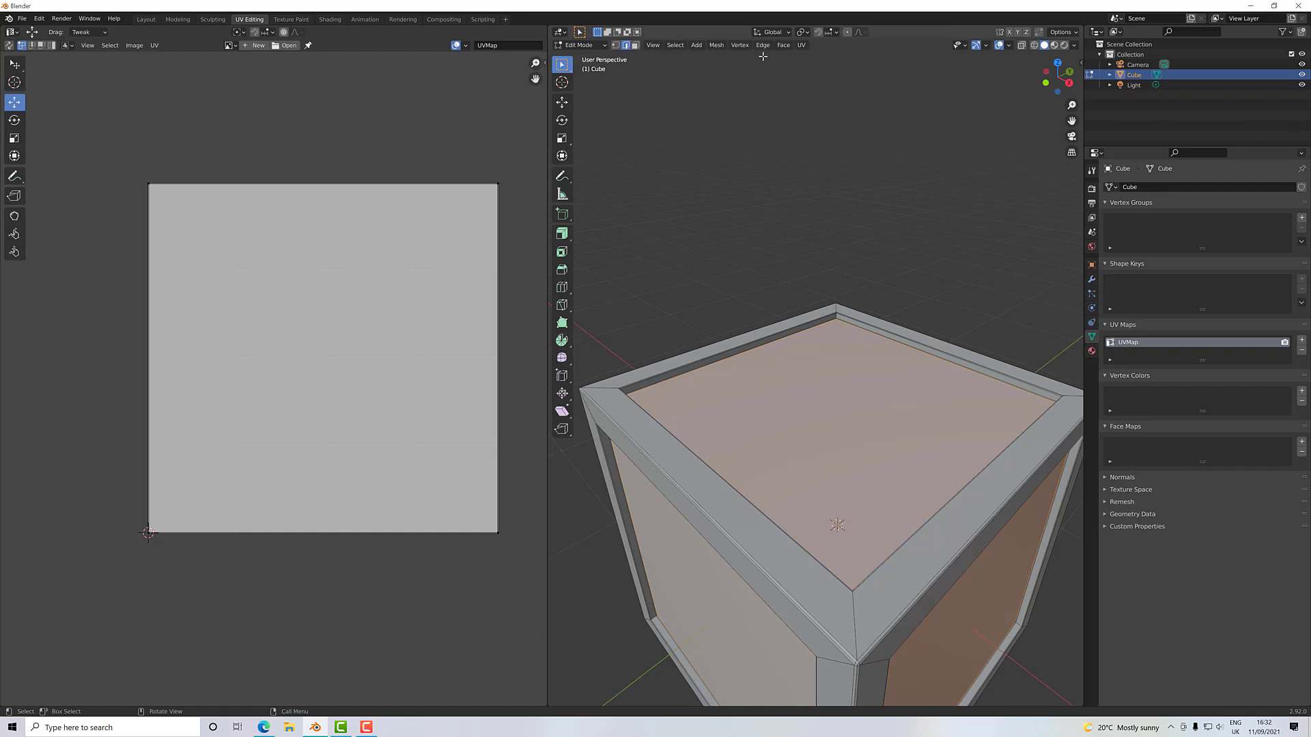
key("u")
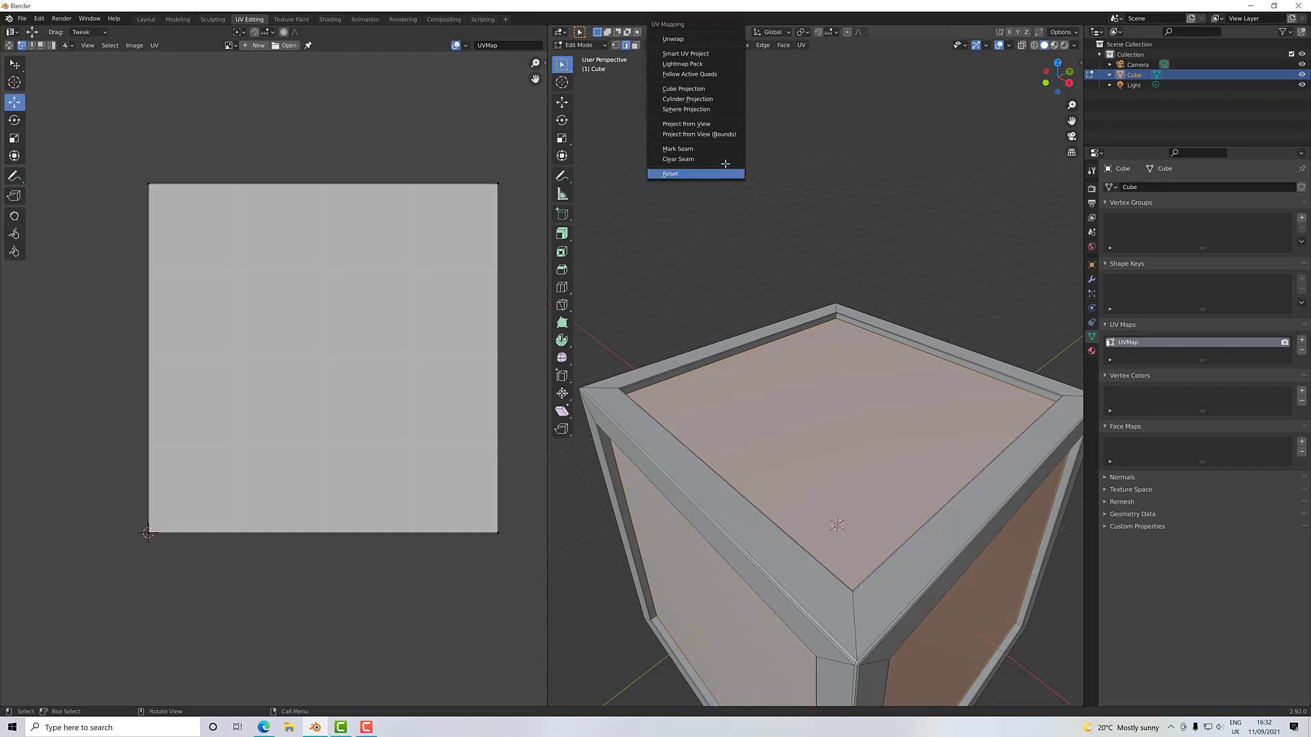
left_click(692, 150)
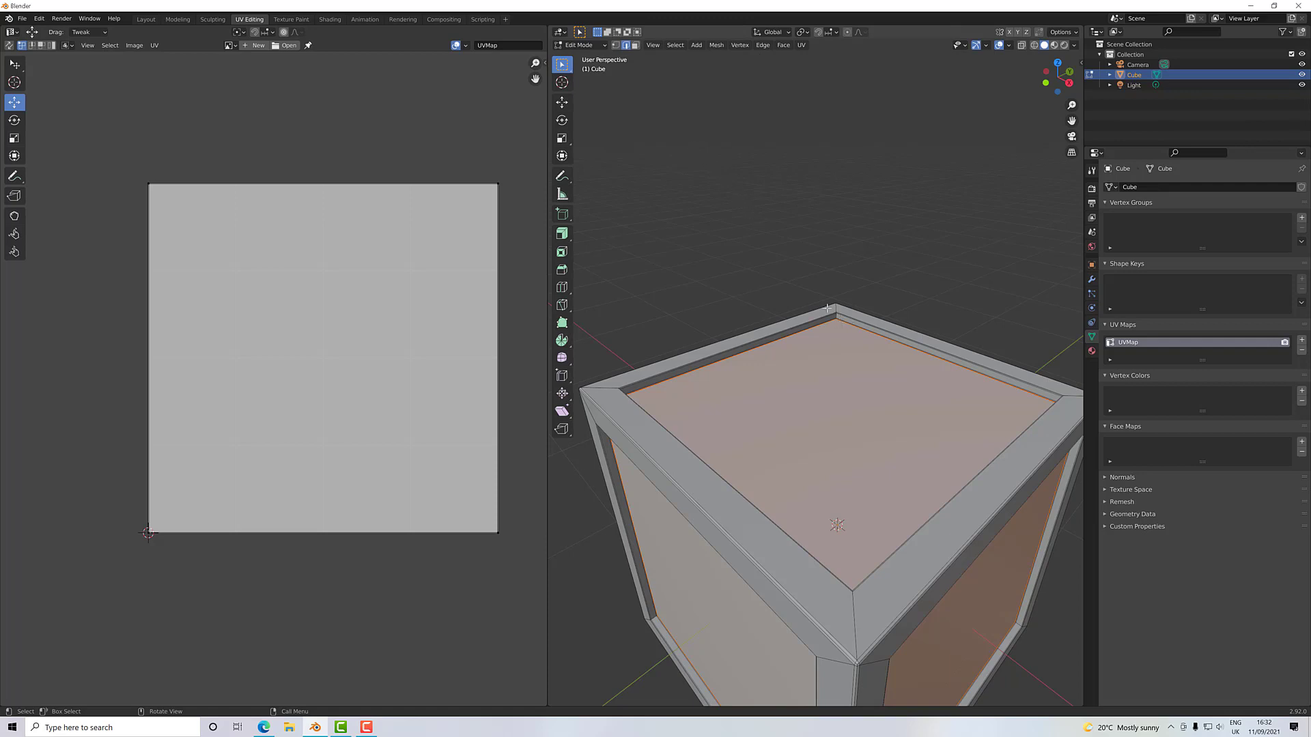
left_click(763, 46)
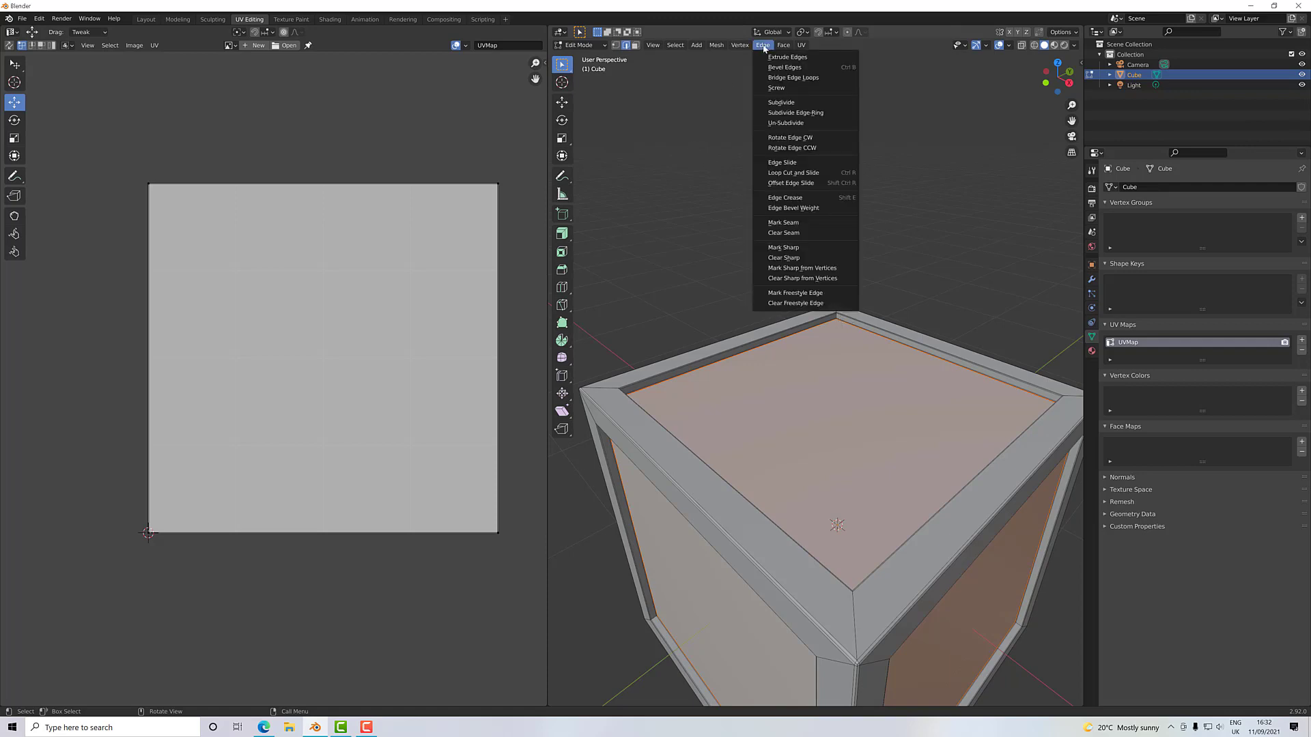
left_click(783, 224)
scroll(762, 274, "up", 3)
scroll(762, 274, "down", 5)
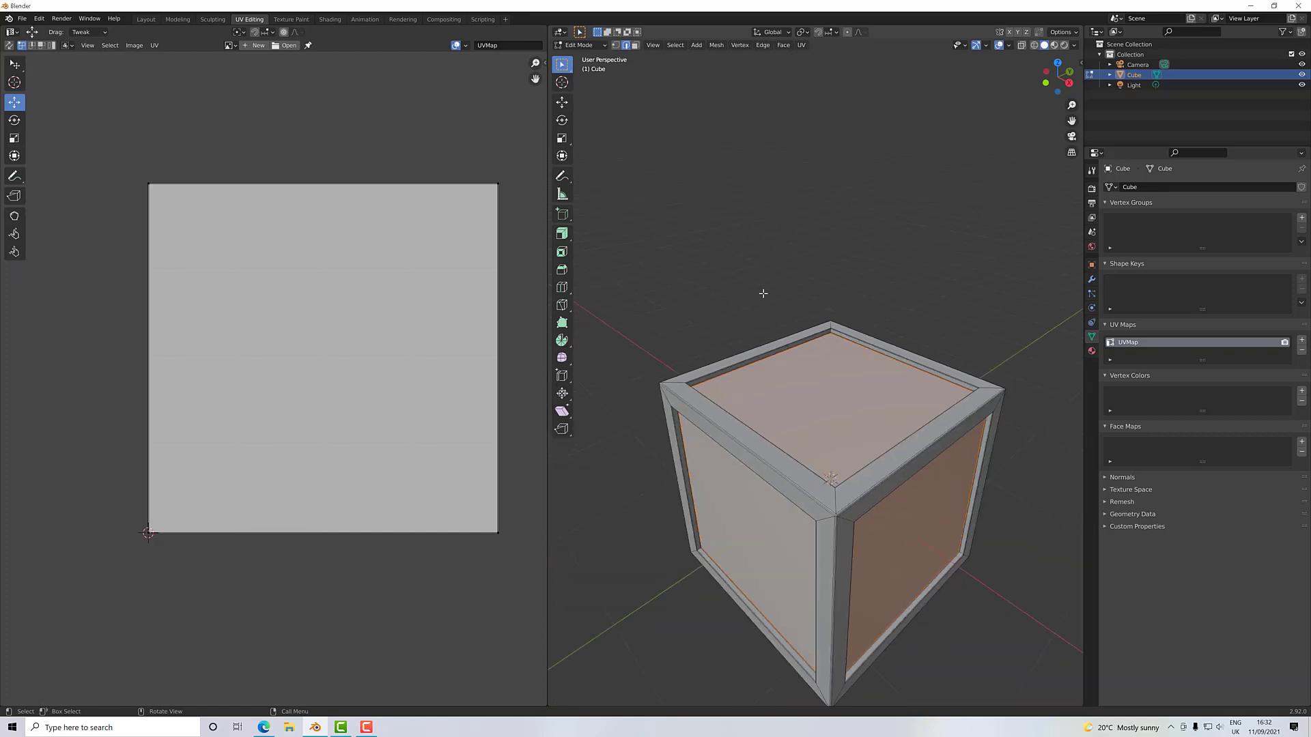
- Unwrap the selected panel faces with the standard Unwrap method
mouse_move(764, 293)
middle_mouse_down()
mouse_move(767, 280)
mouse_move(747, 290)
middle_mouse_up()
key("u")
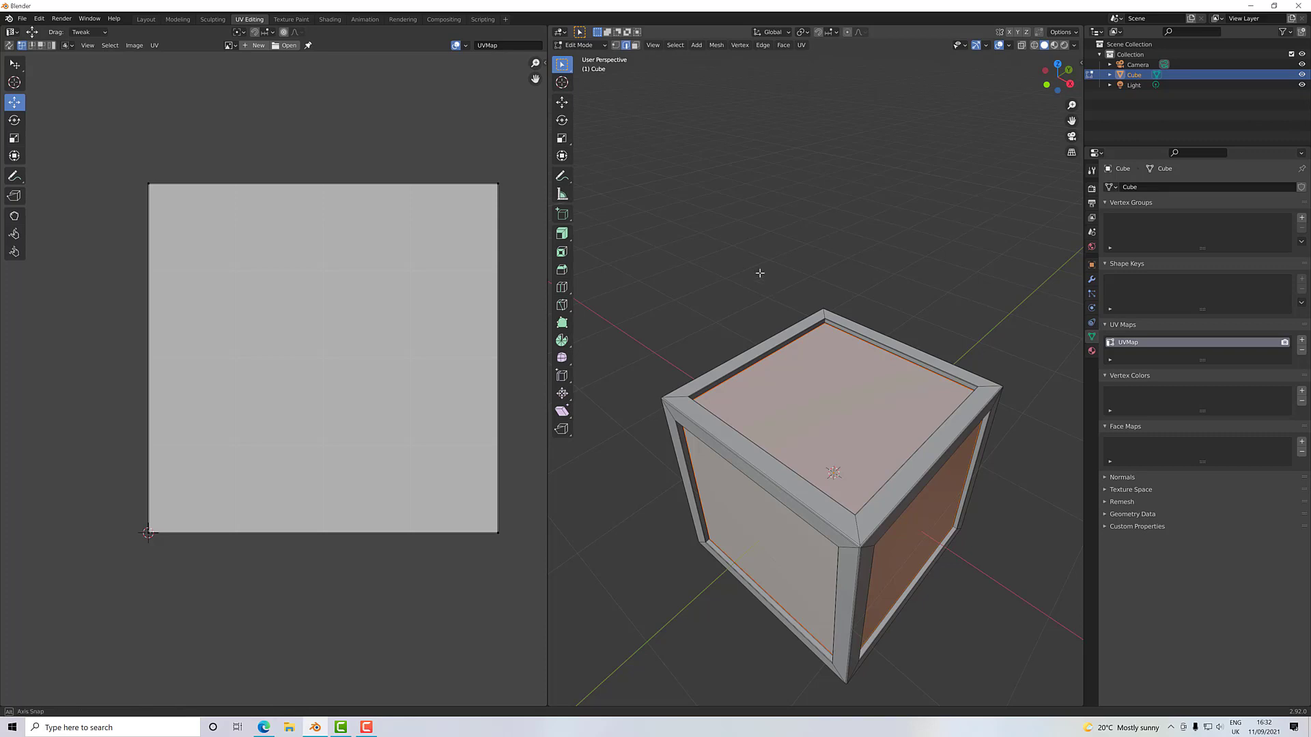
mouse_move(758, 272)
middle_mouse_down()
mouse_move(752, 234)
mouse_move(796, 277)
mouse_move(840, 284)
mouse_move(756, 281)
middle_mouse_up()
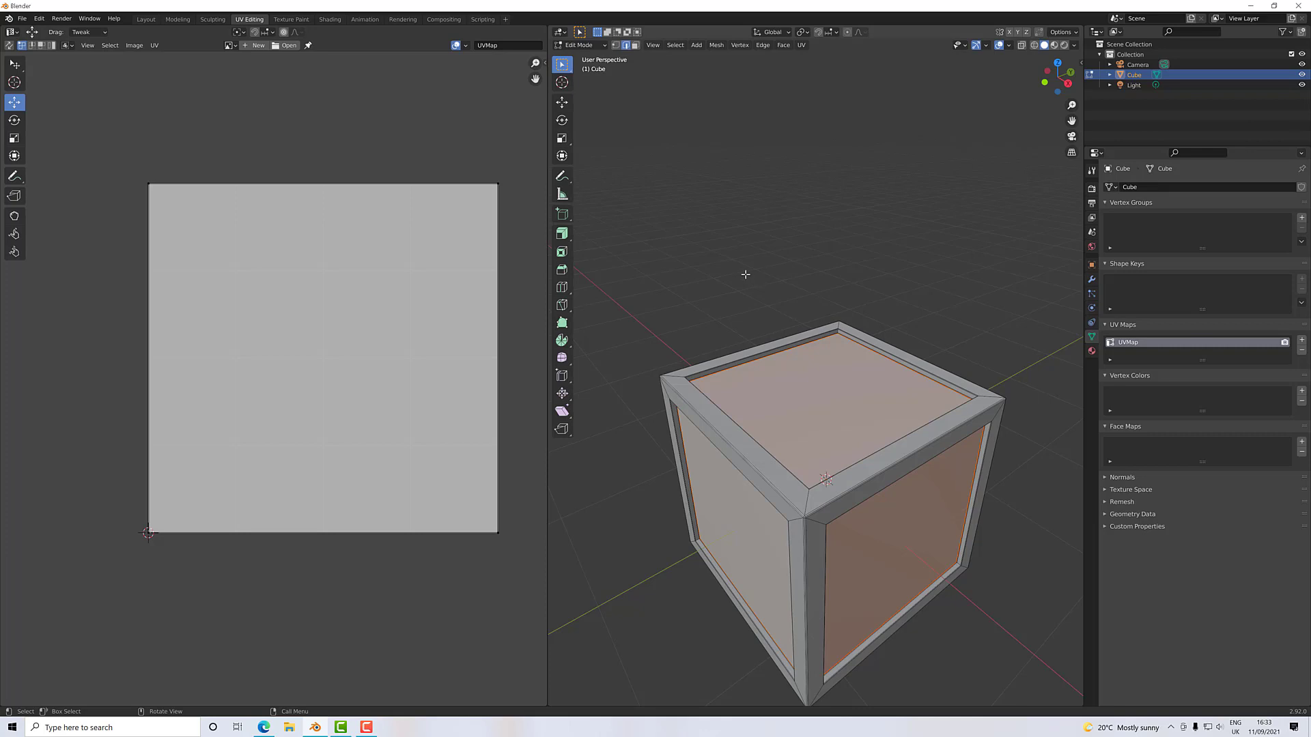
key("u")
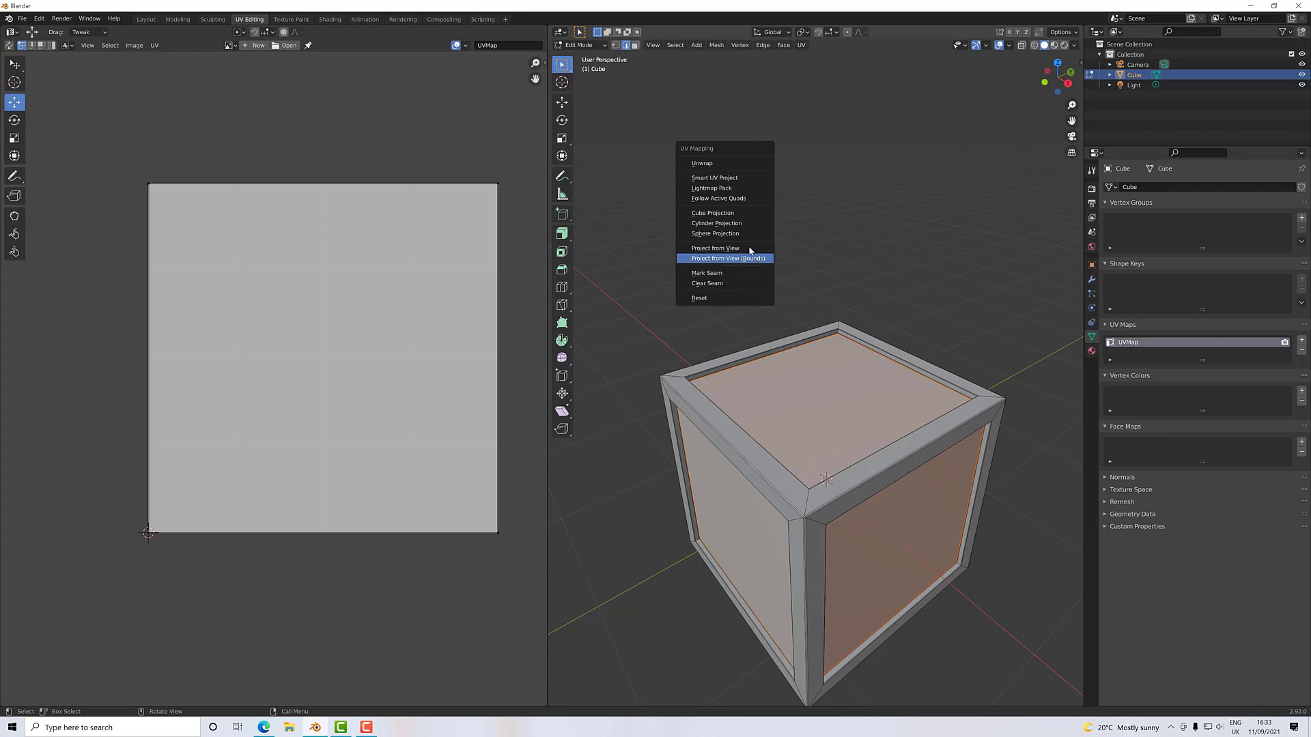
left_click(717, 163)
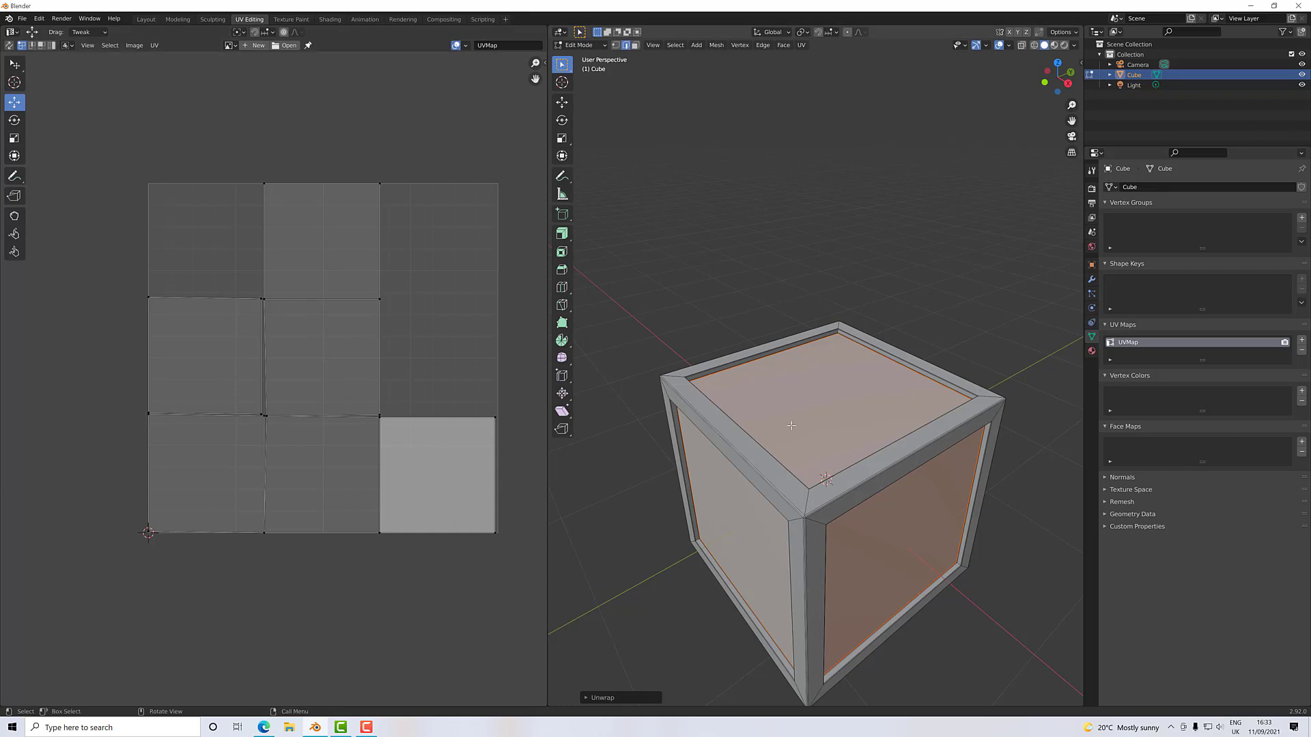
- Return to face selection and hide the six unwrapped panel faces, leaving only the crate's frame
middle_click_drag(702, 423, 666, 205)
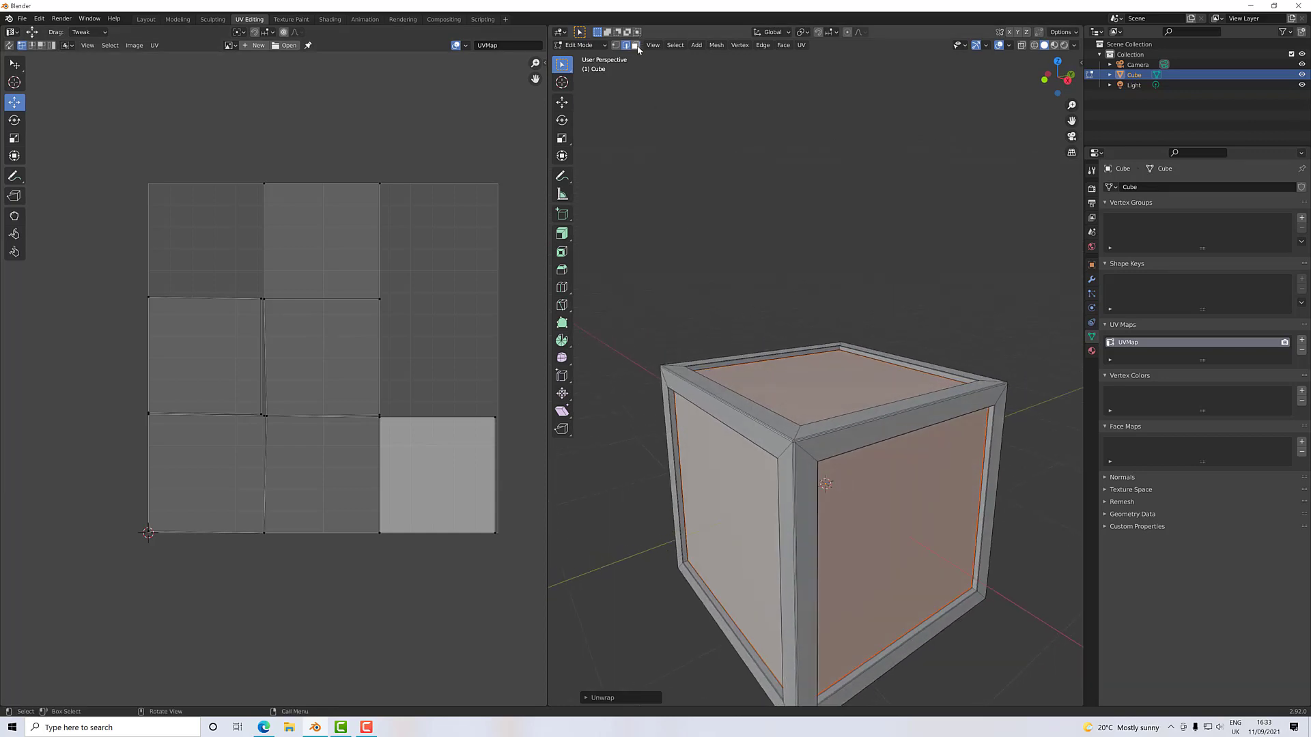
left_click(635, 45)
middle_click_drag(764, 287, 792, 308)
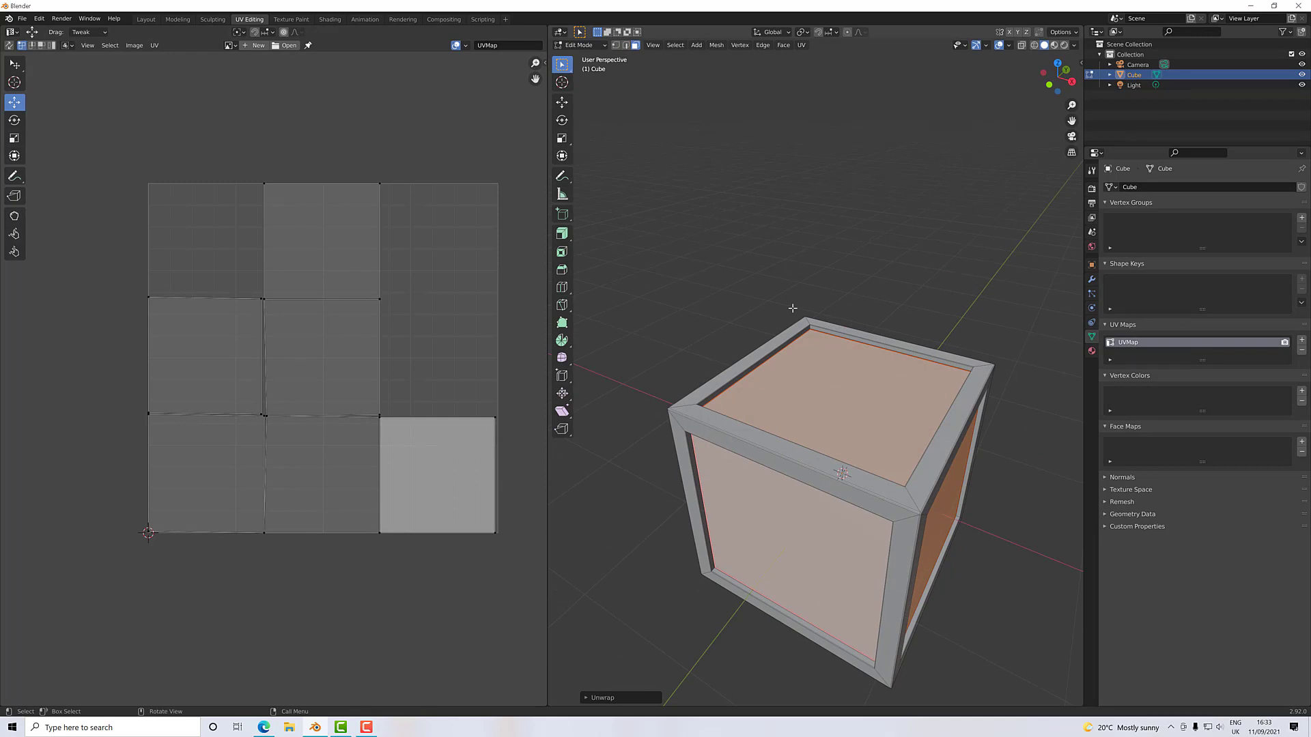
middle_click_drag(785, 300, 829, 404)
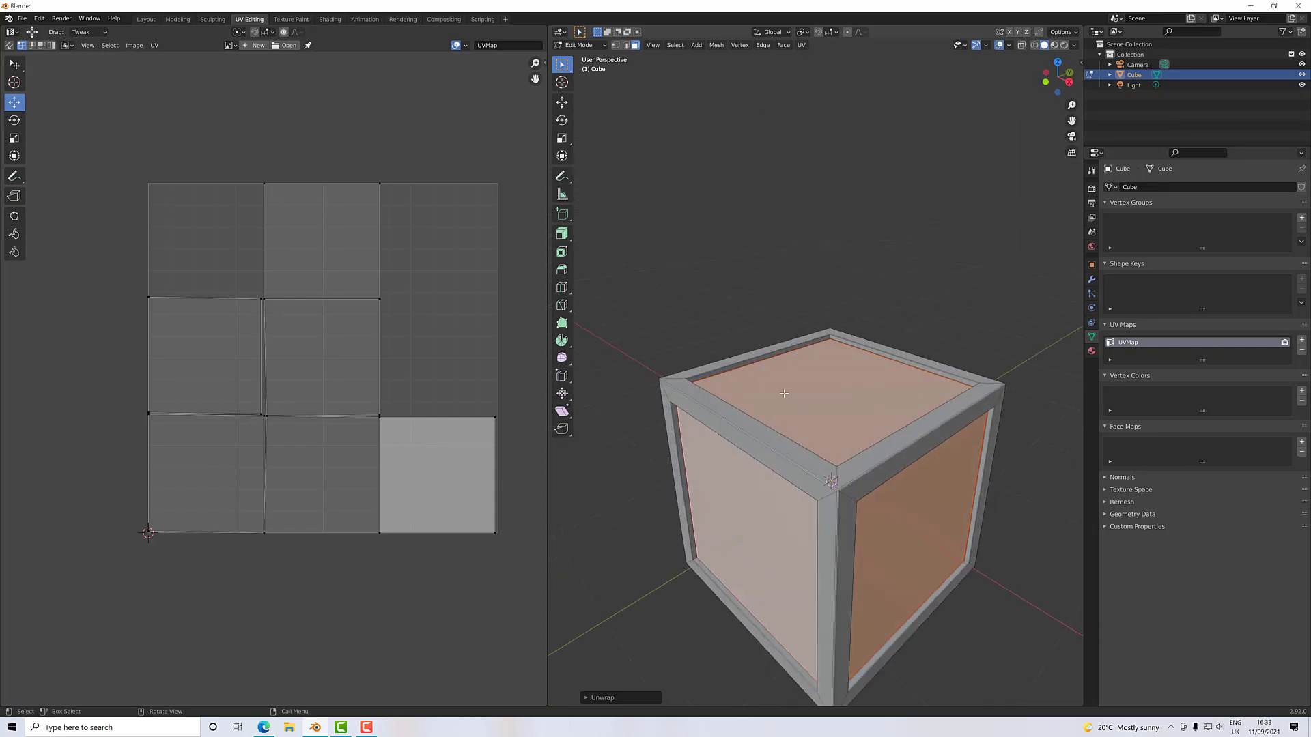
key("h")
- Examine the remaining frame and the seams along its inner edges from inside and outside the crate
middle_click_drag(808, 408, 713, 377)
scroll(735, 483, "up", 5)
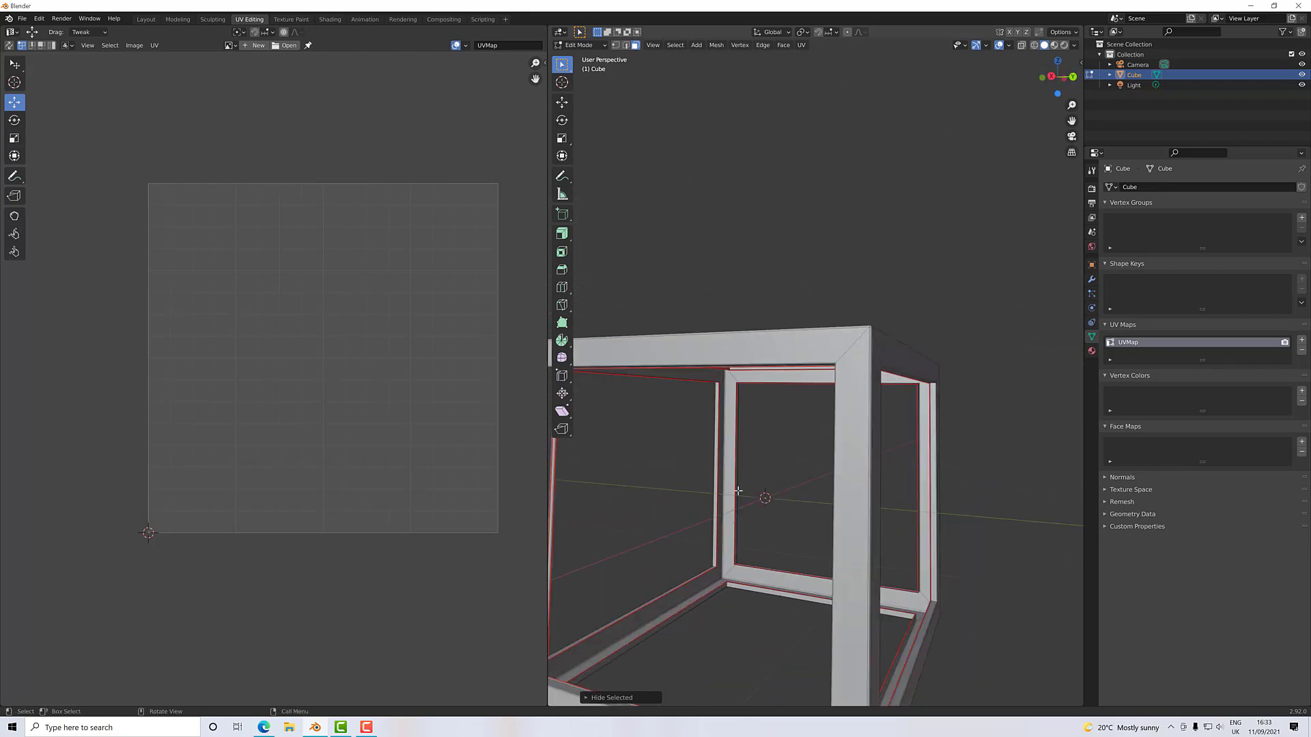
middle_click_drag(738, 490, 695, 418)
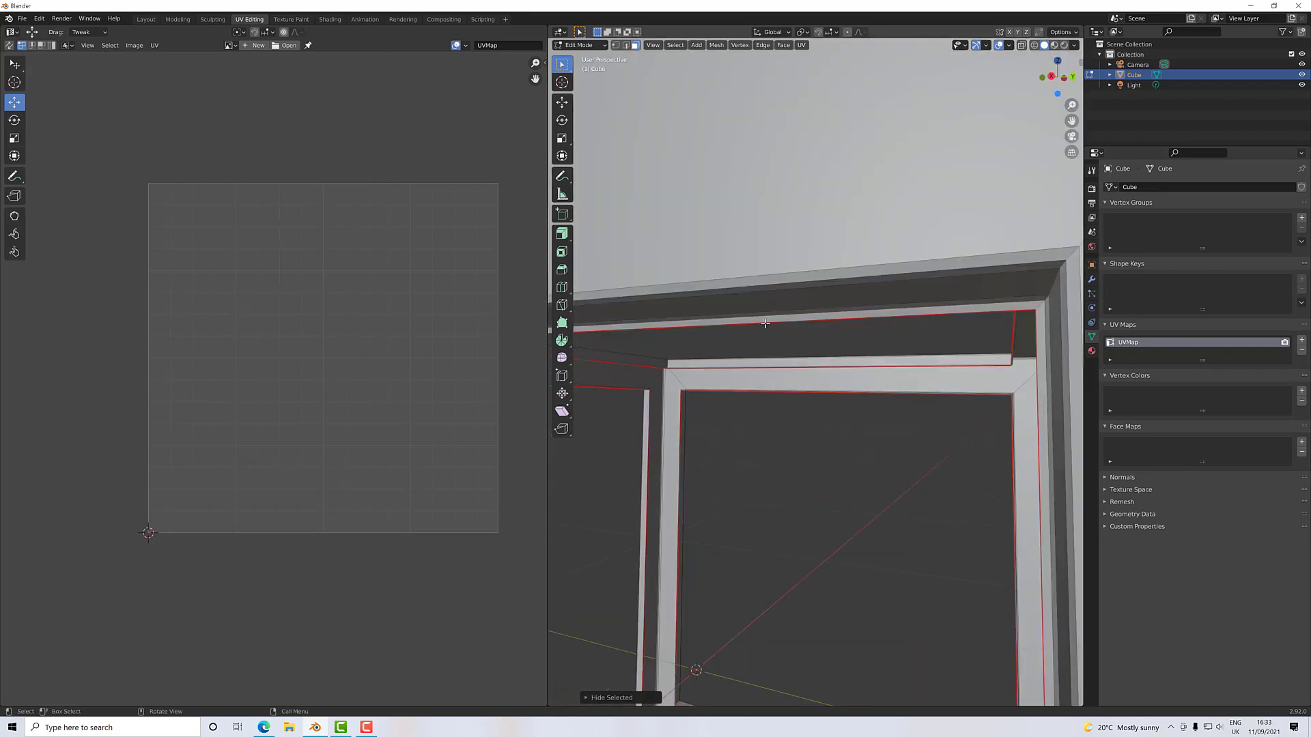
scroll(819, 326, "down", 3)
middle_click_drag(850, 342, 830, 377)
middle_click_drag(784, 459, 785, 430)
scroll(778, 461, "down", 6)
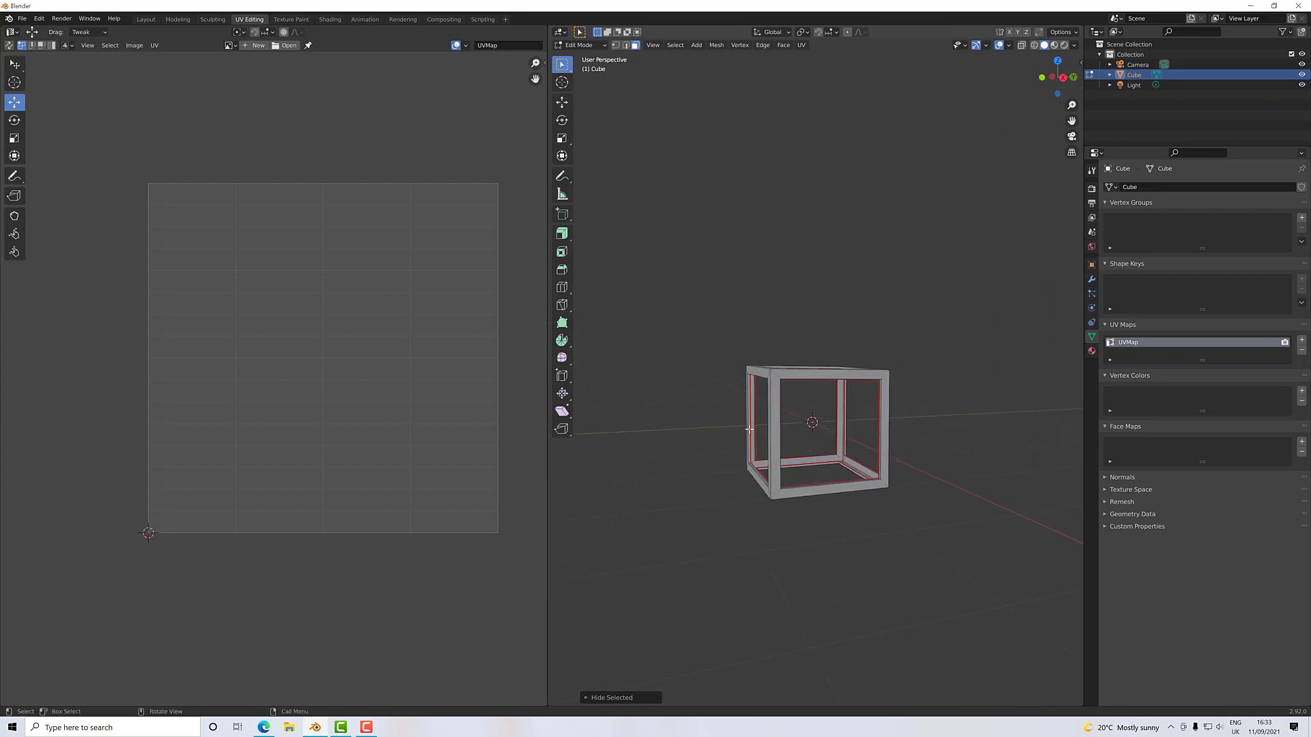
scroll(779, 428, "up", 4)
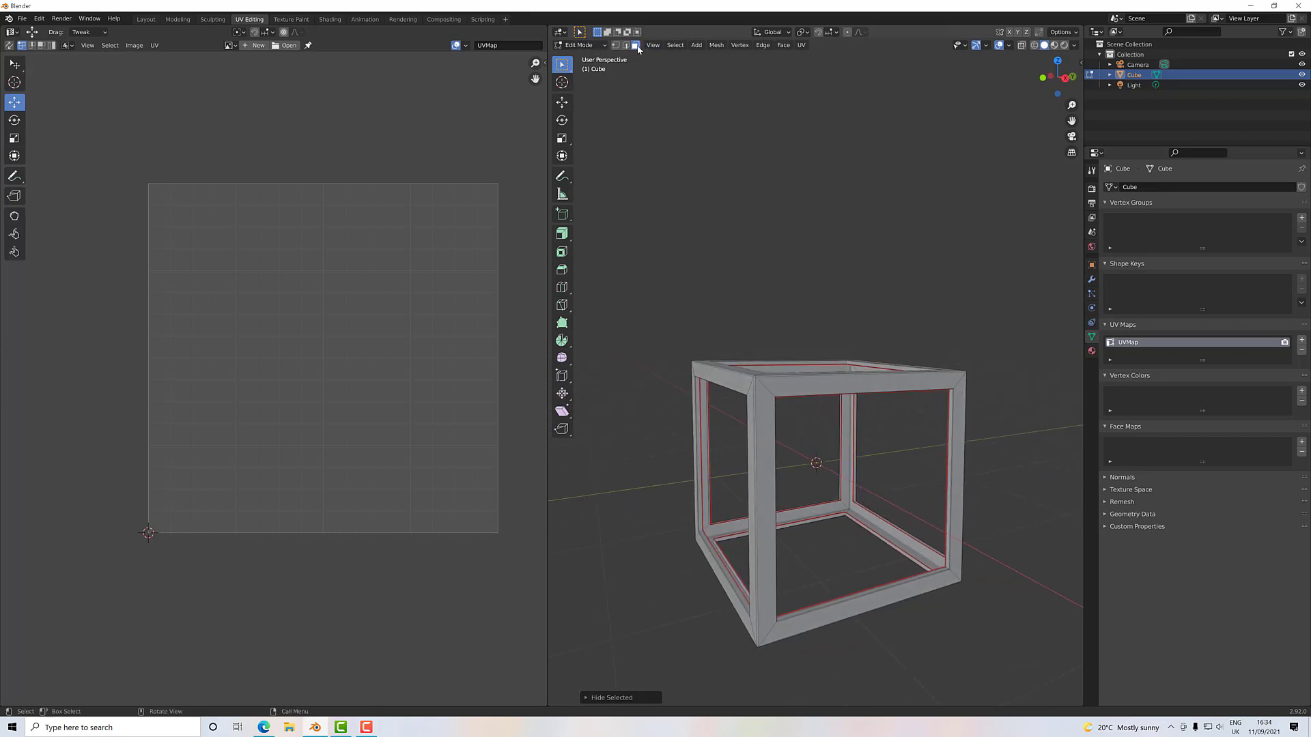
- Select the face loops running around the crate's vertical frame posts, covering all four posts
left_click(758, 446, "alt")
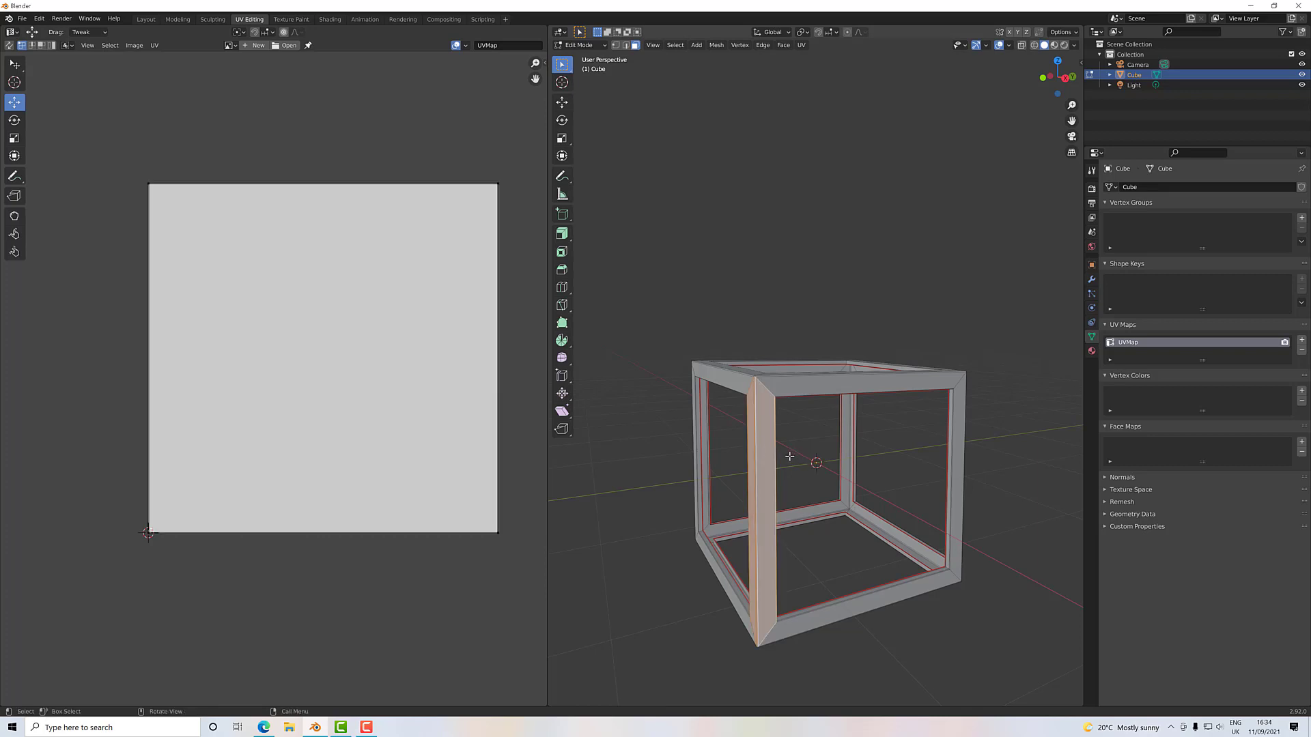
middle_click_drag(773, 454, 858, 456)
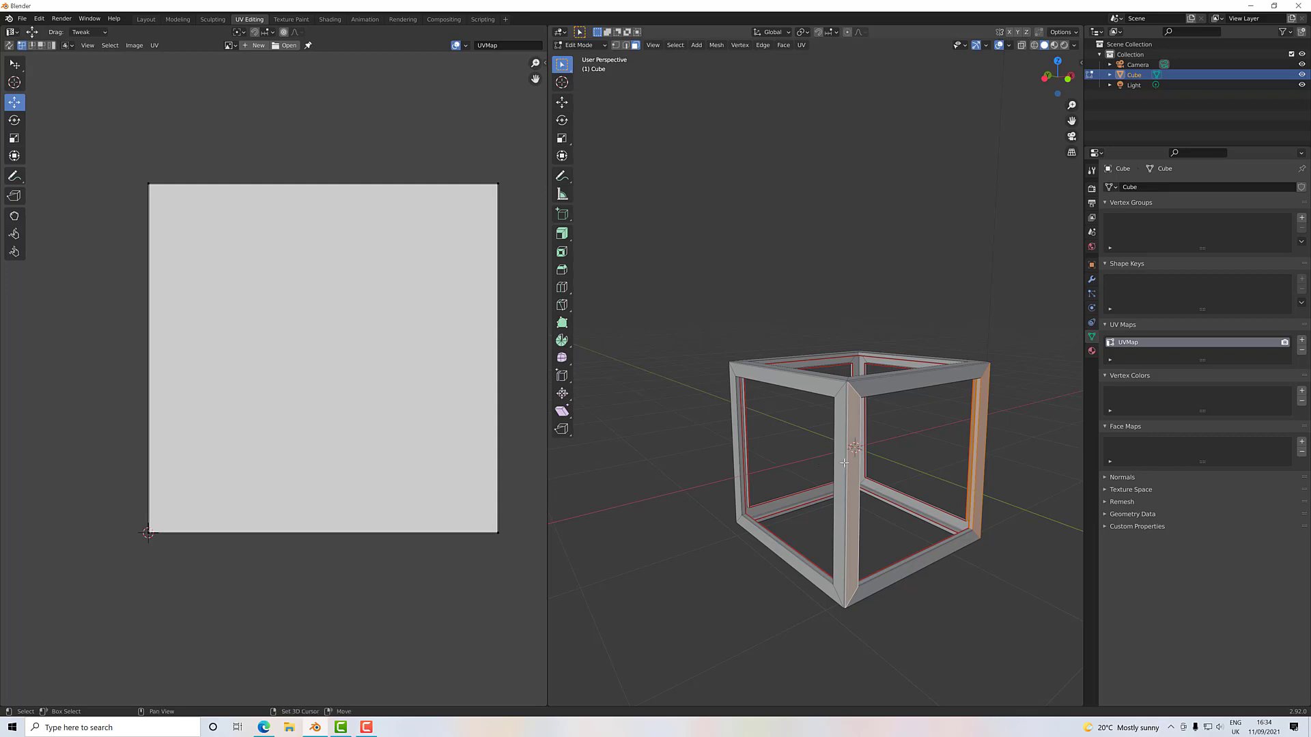
left_click(851, 463, "shift")
left_click(850, 463, "shift")
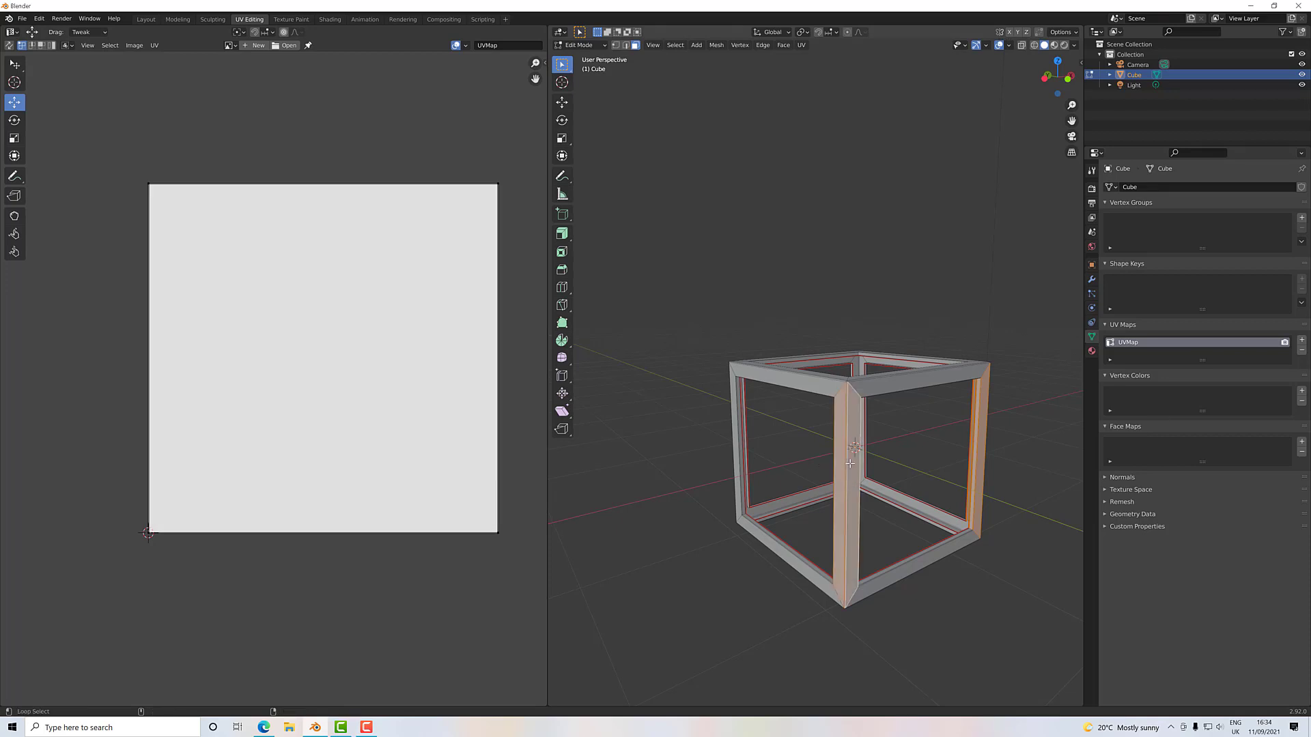
middle_click_drag(851, 462, 669, 272)
left_click(727, 442, "shift")
left_click(705, 467, "shift")
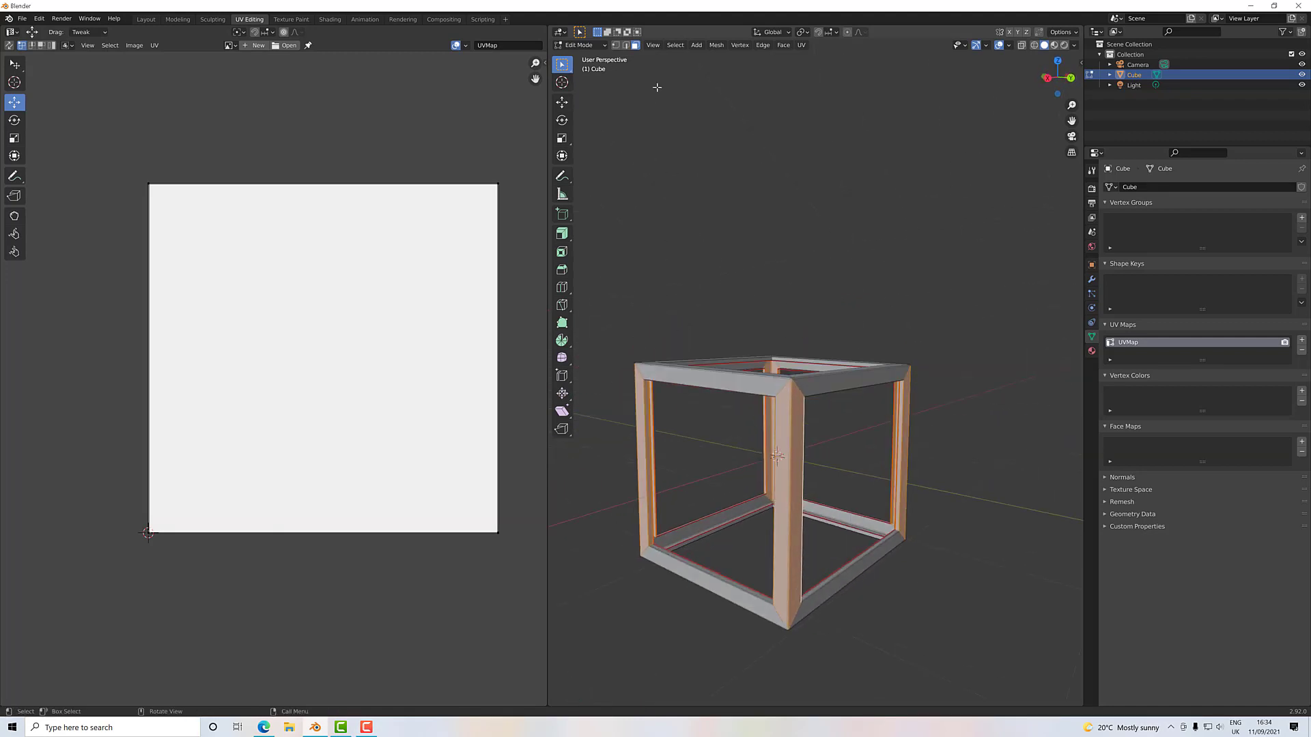
- Convert the face selection of the four vertical posts into its boundary edges with Select Boundary Loop
left_click(626, 46)
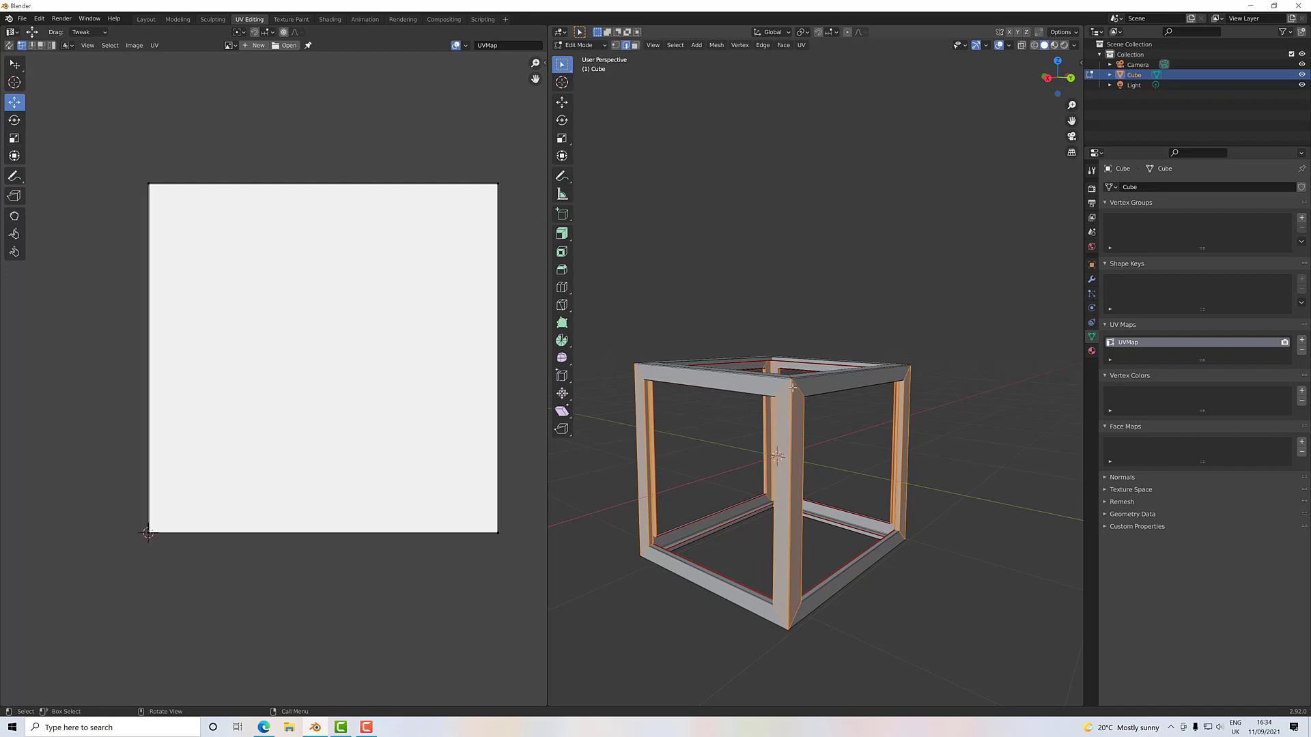
scroll(792, 387, "up", 6)
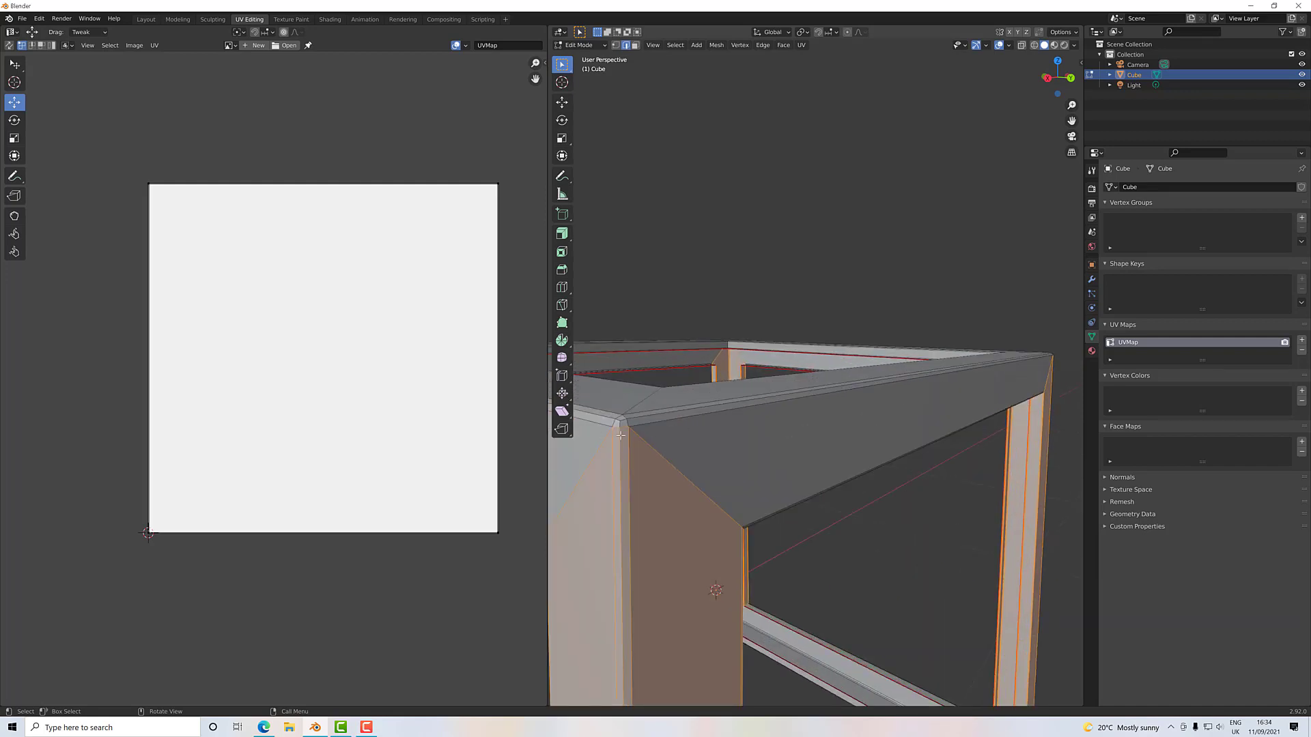
scroll(669, 354, "down", 8)
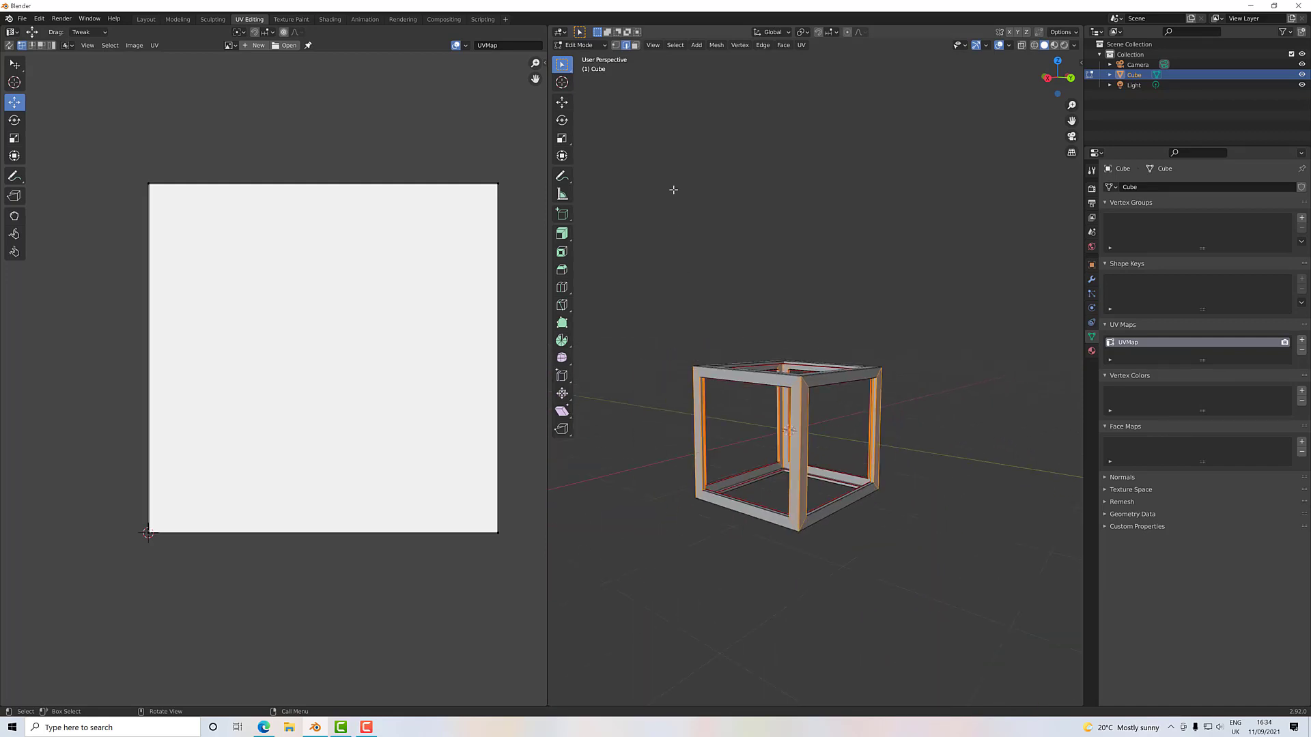
left_click(635, 45)
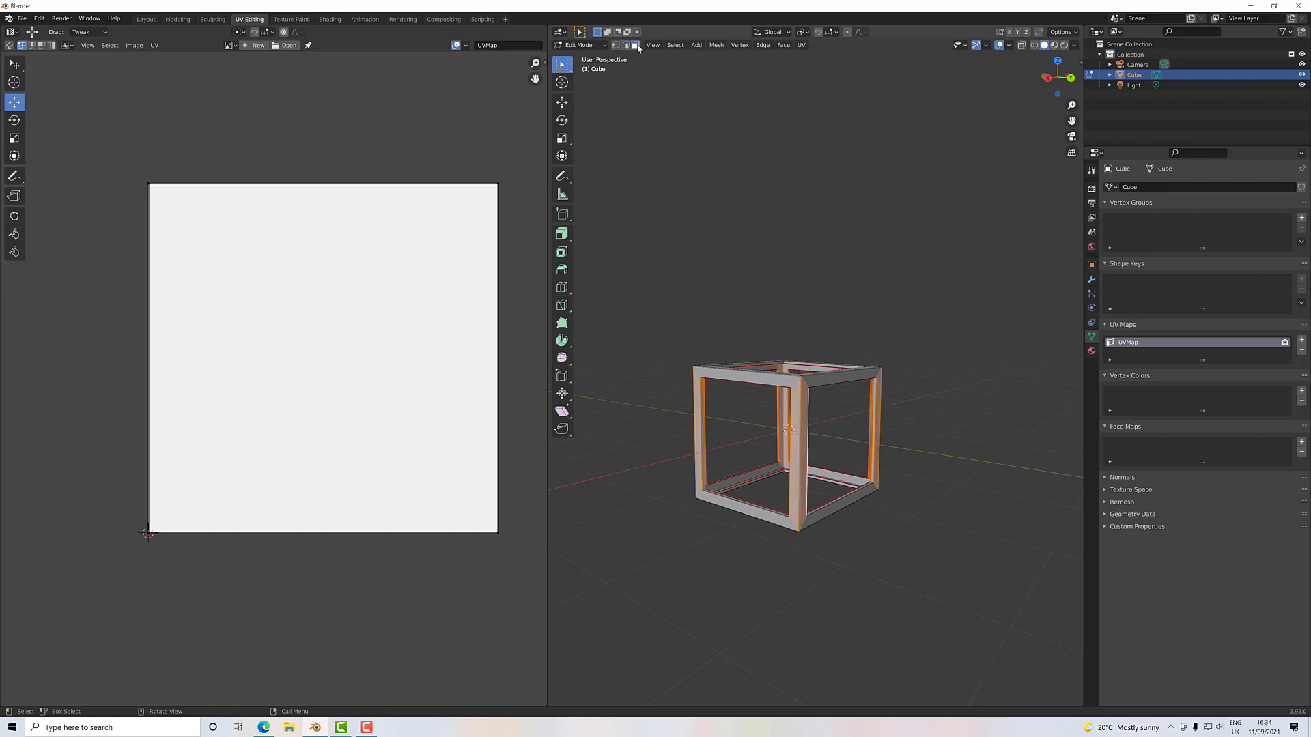
left_click(675, 45)
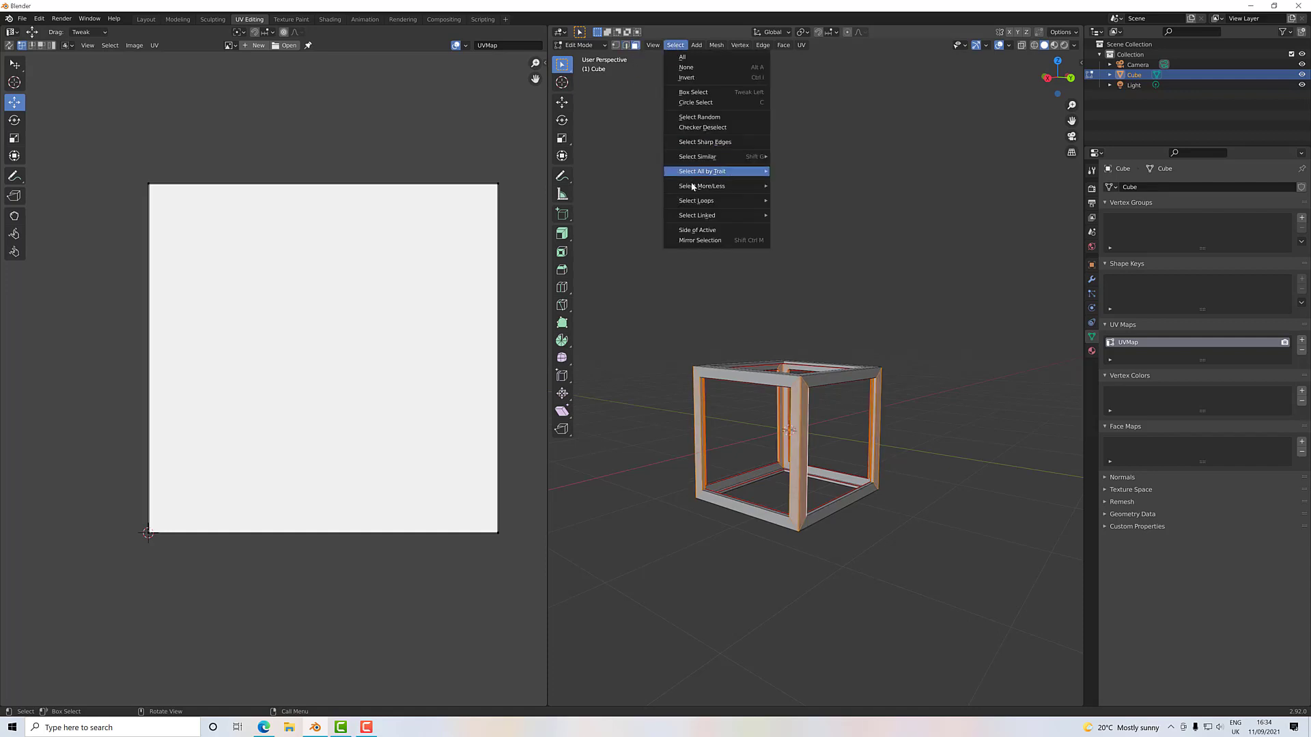
mouse_move(700, 203)
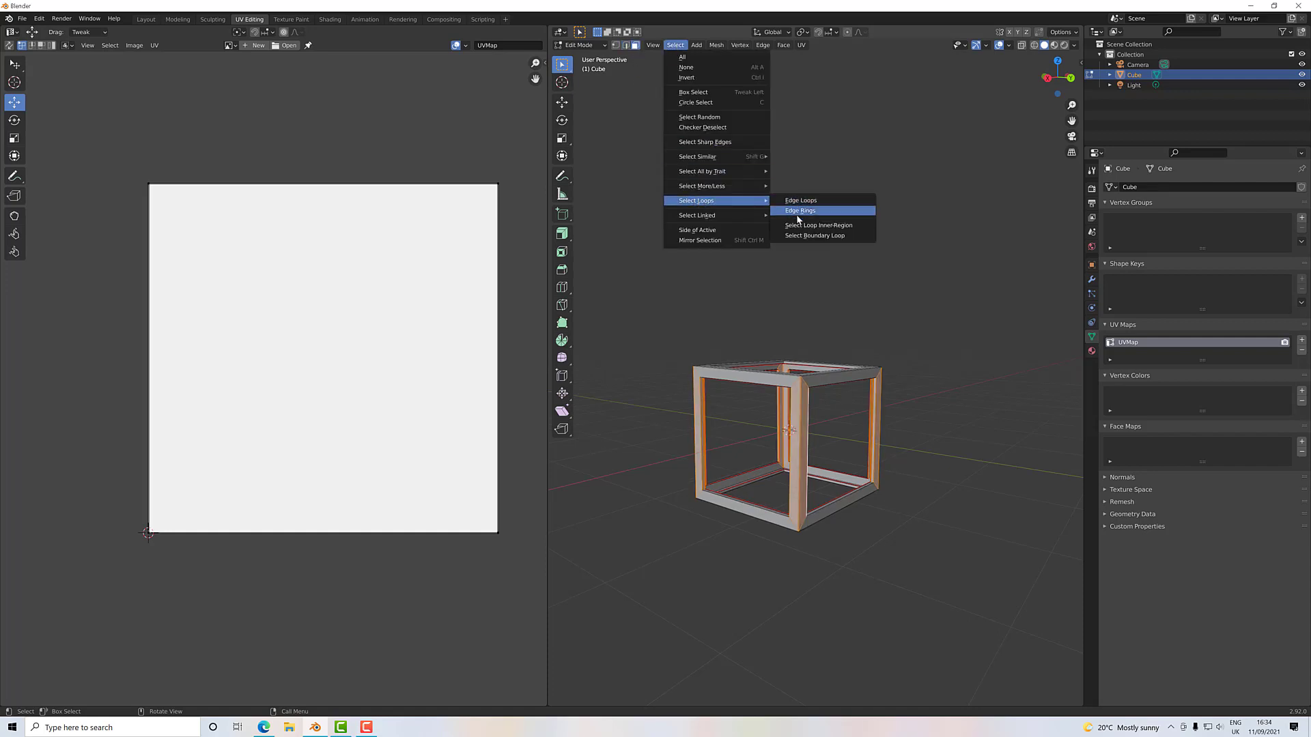
left_click(796, 237)
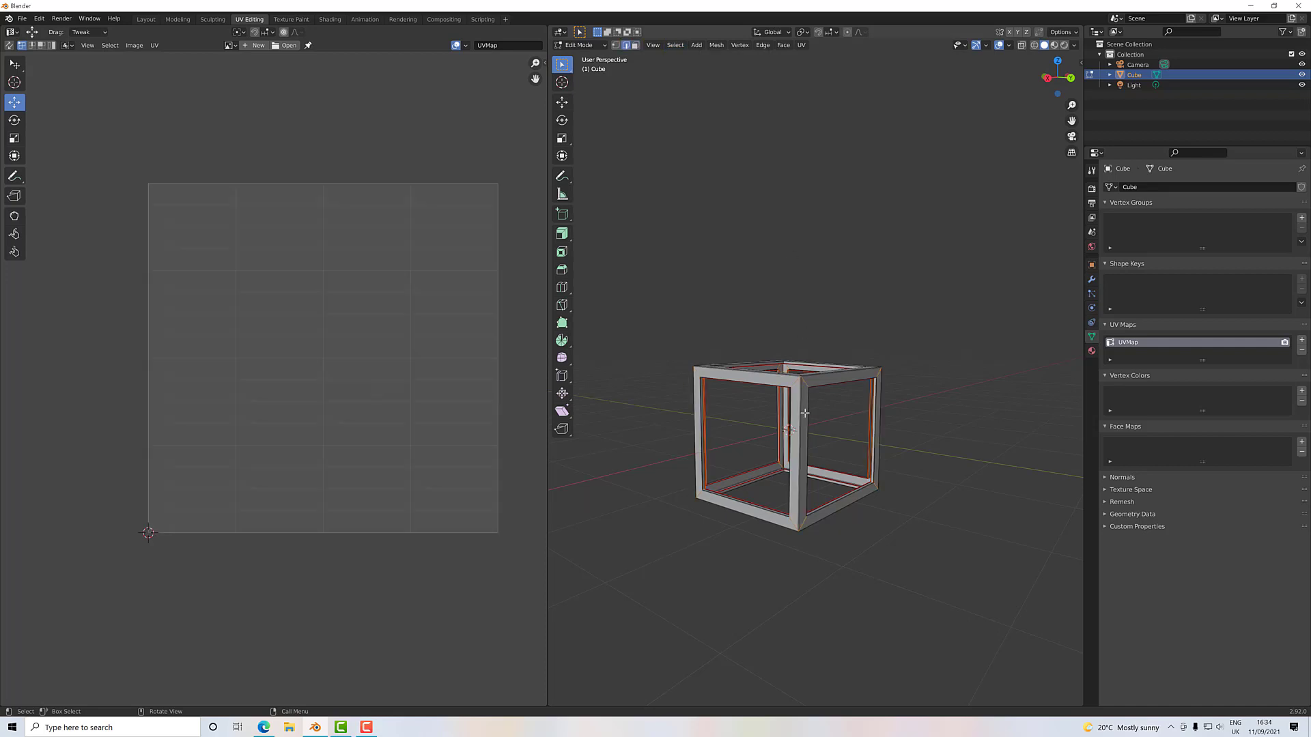
- Mark the selected boundary edges of the posts as seams and clear the selection
scroll(793, 396, "up", 3)
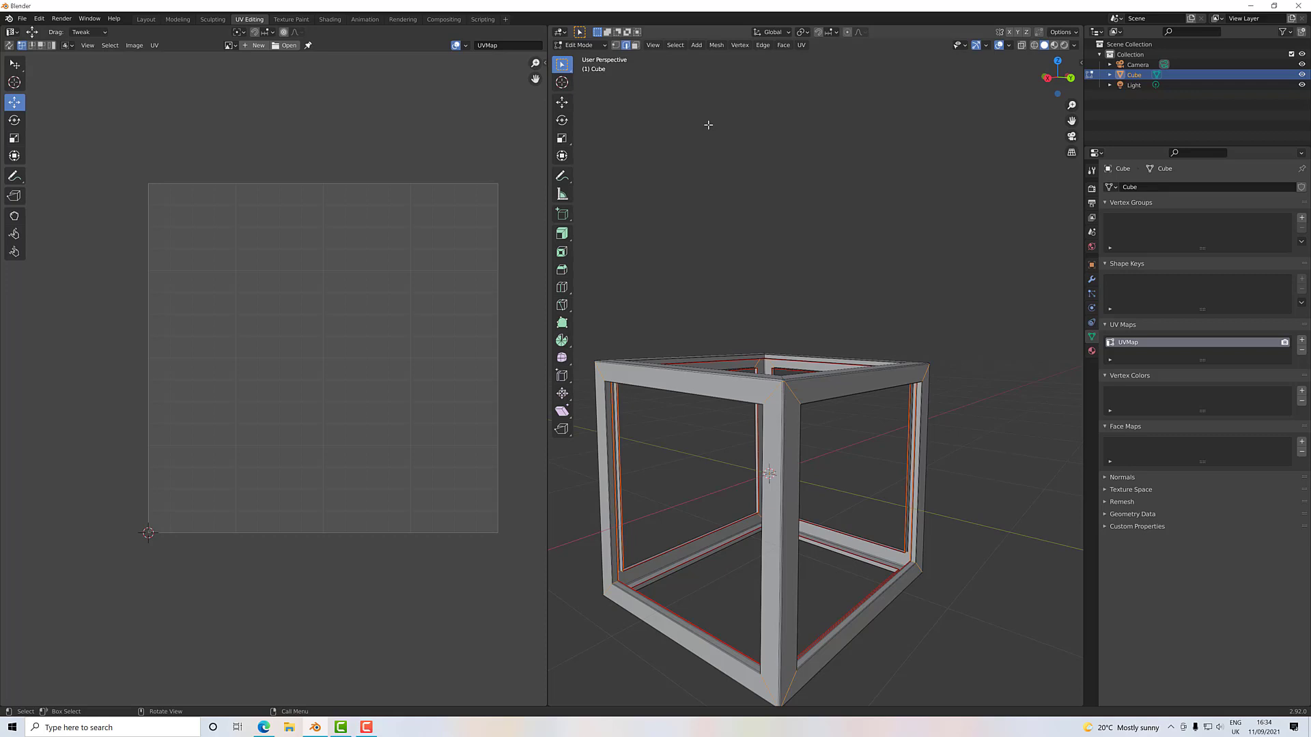
key("u")
left_click(678, 238)
key("alt+a")
middle_click_drag(865, 277, 846, 313)
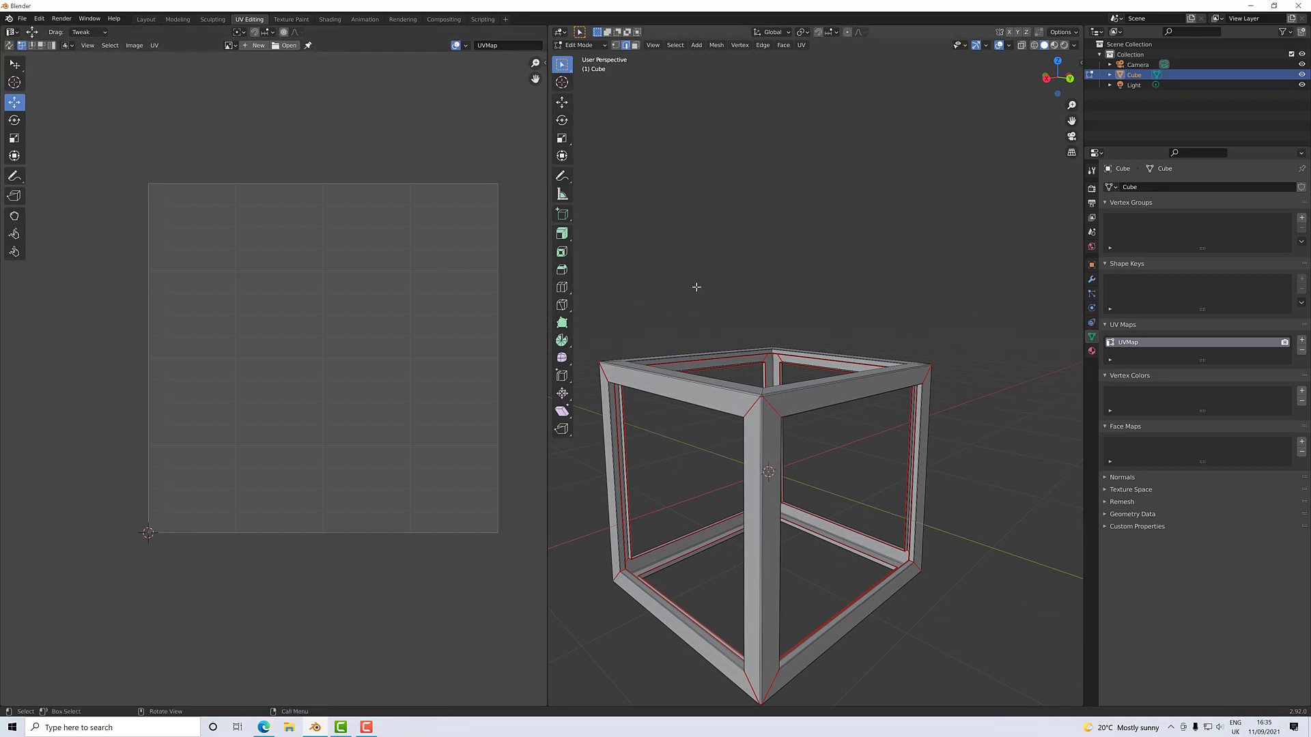
- Select the entire visible frame and unwrap it with the standard Unwrap method
key("u")
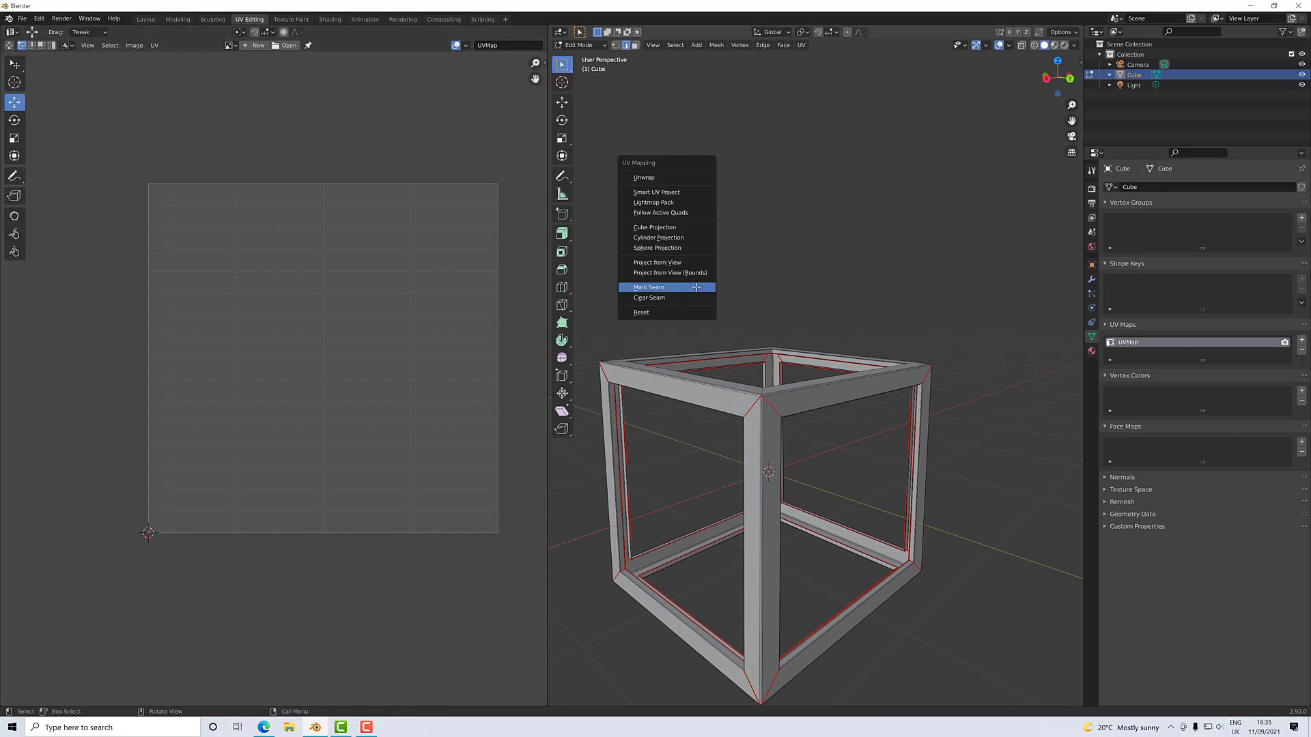
left_click(657, 178)
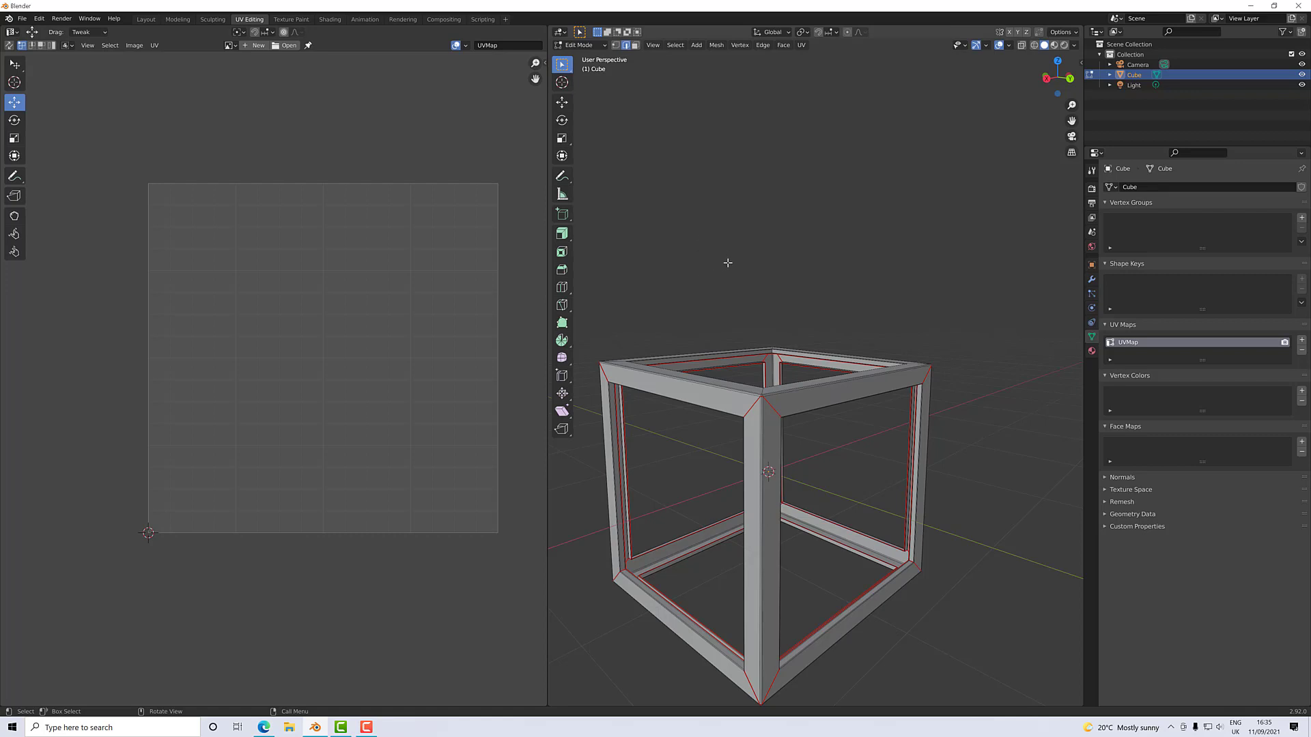
key("a")
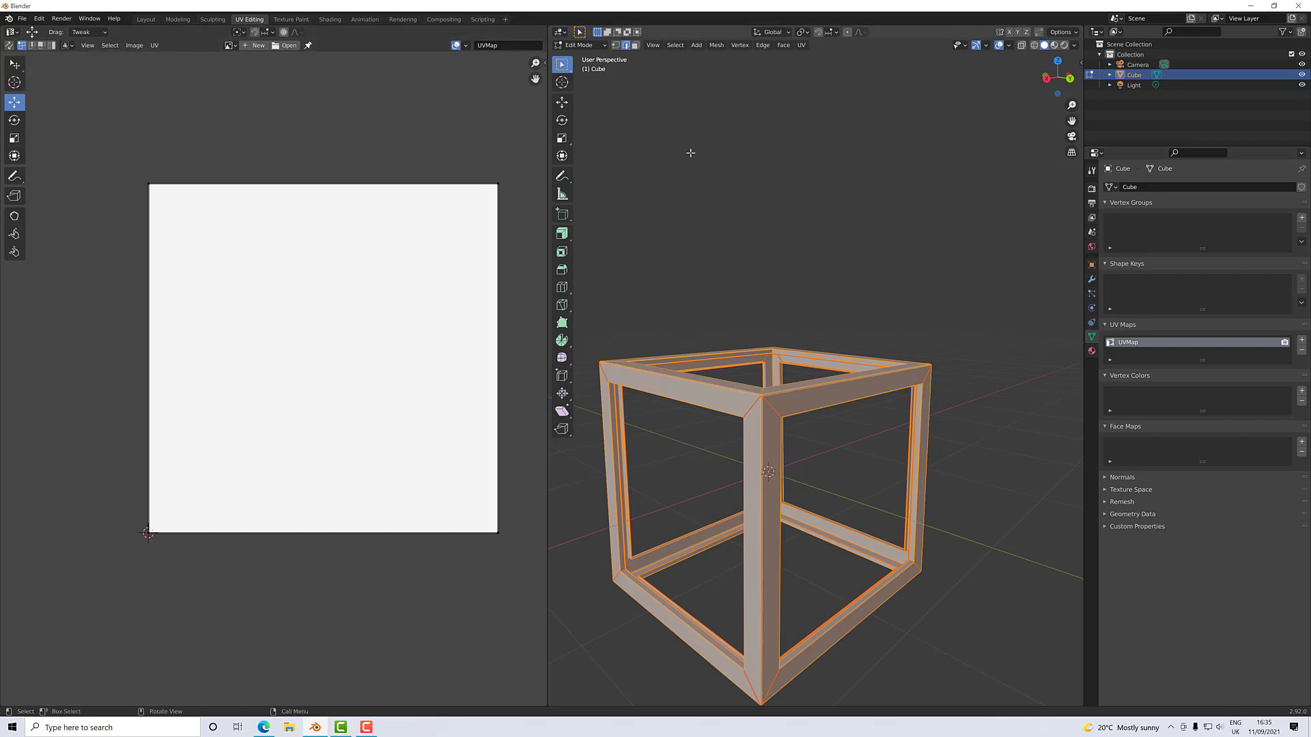
key("u")
left_click(664, 153)
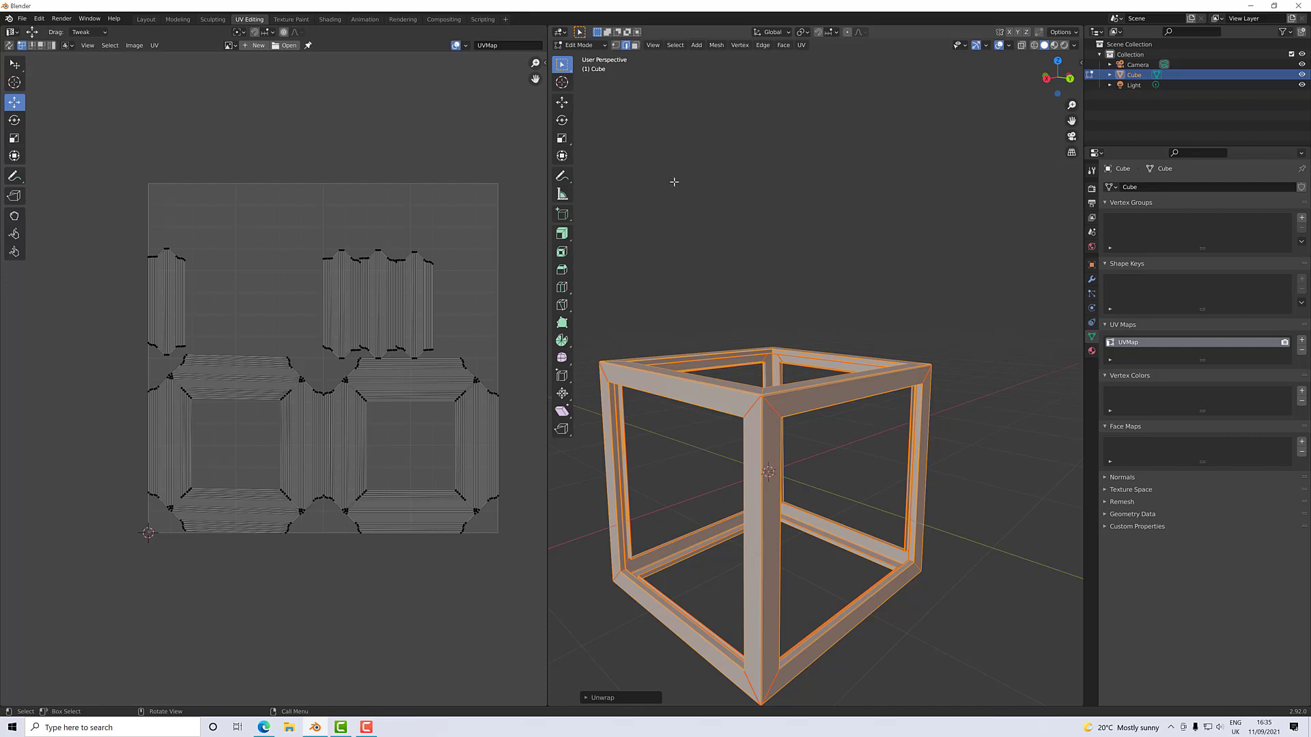
- Select the face loops of all four vertical posts and hide them, leaving the top and bottom rings of the frame
key("alt+a")
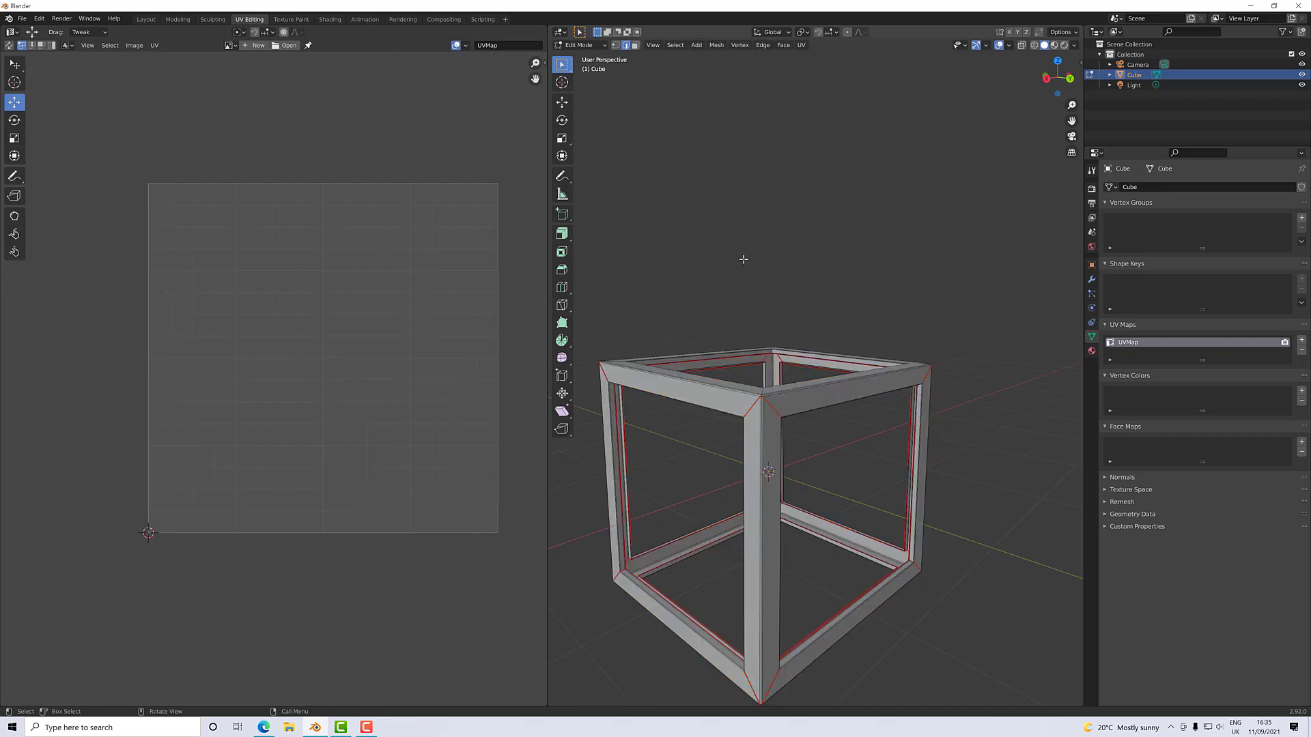
left_click(779, 461)
left_click(635, 45)
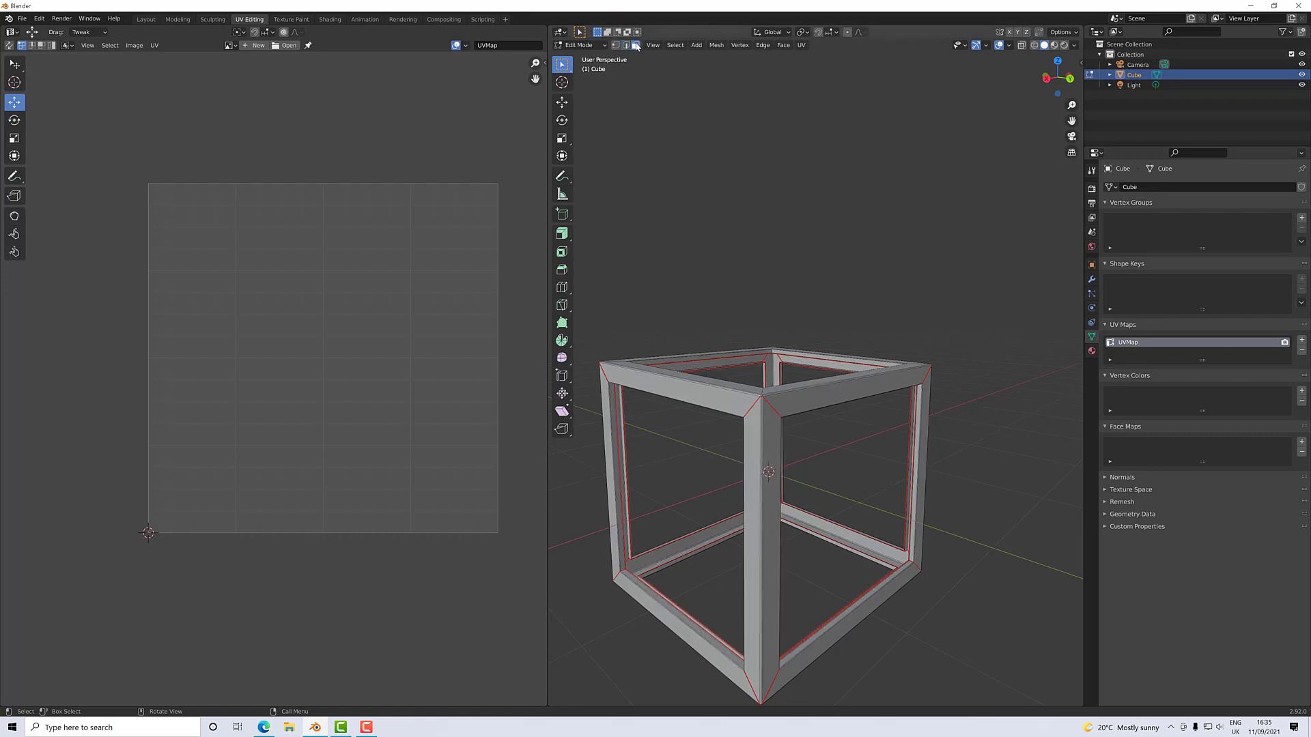
left_click(777, 429, "alt")
left_click(602, 407, "alt+shift")
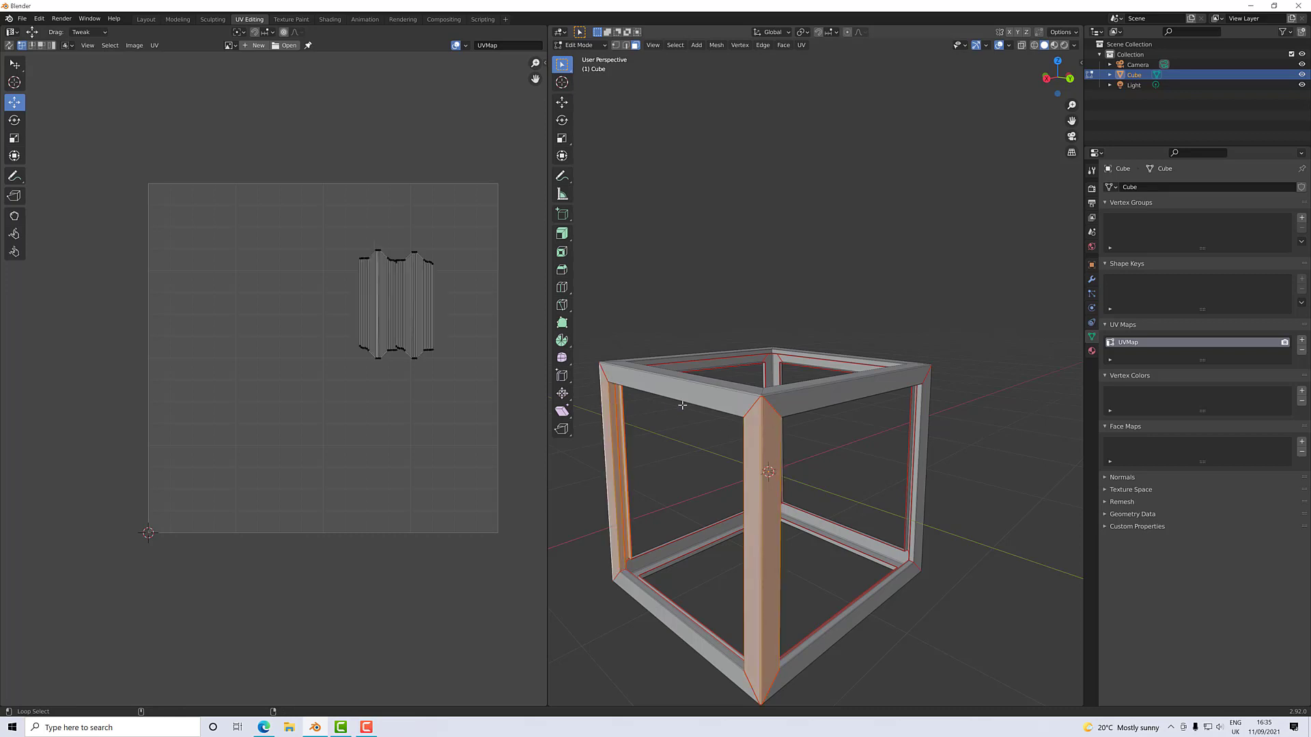
left_click(771, 364, "alt+shift")
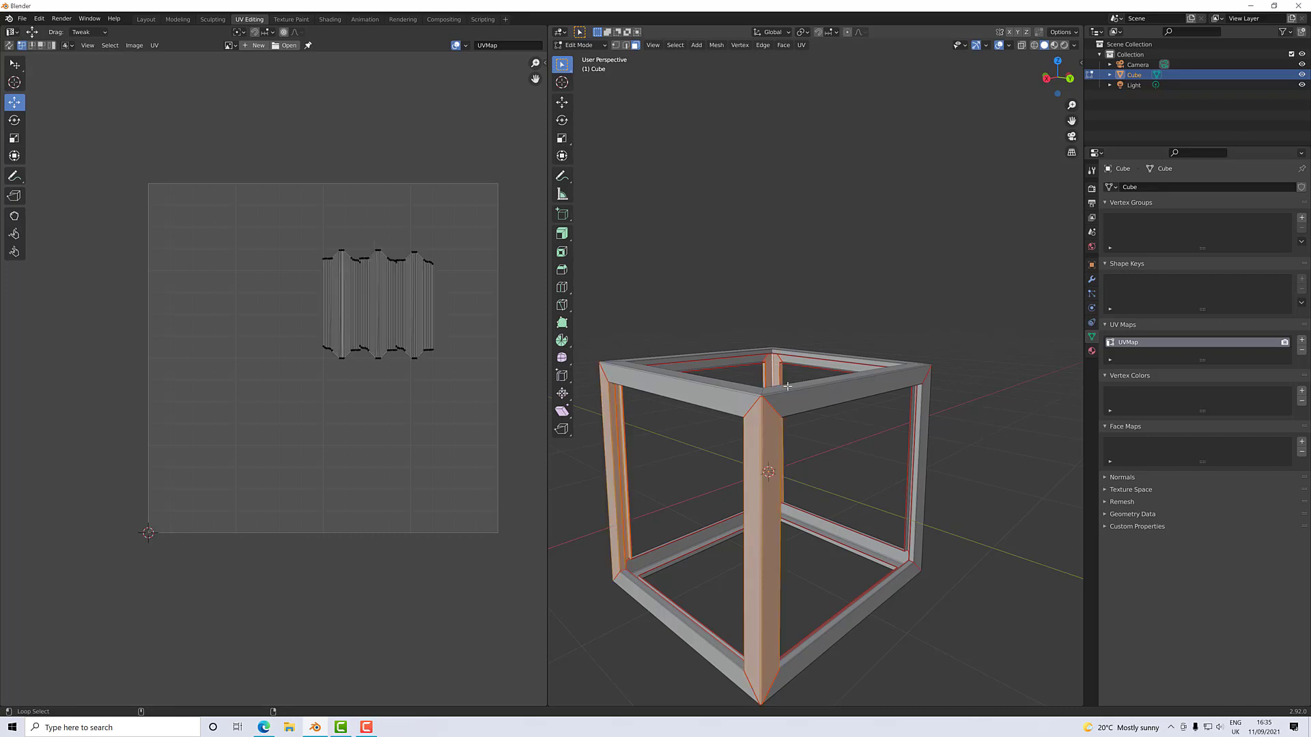
left_click(927, 387, "alt+shift")
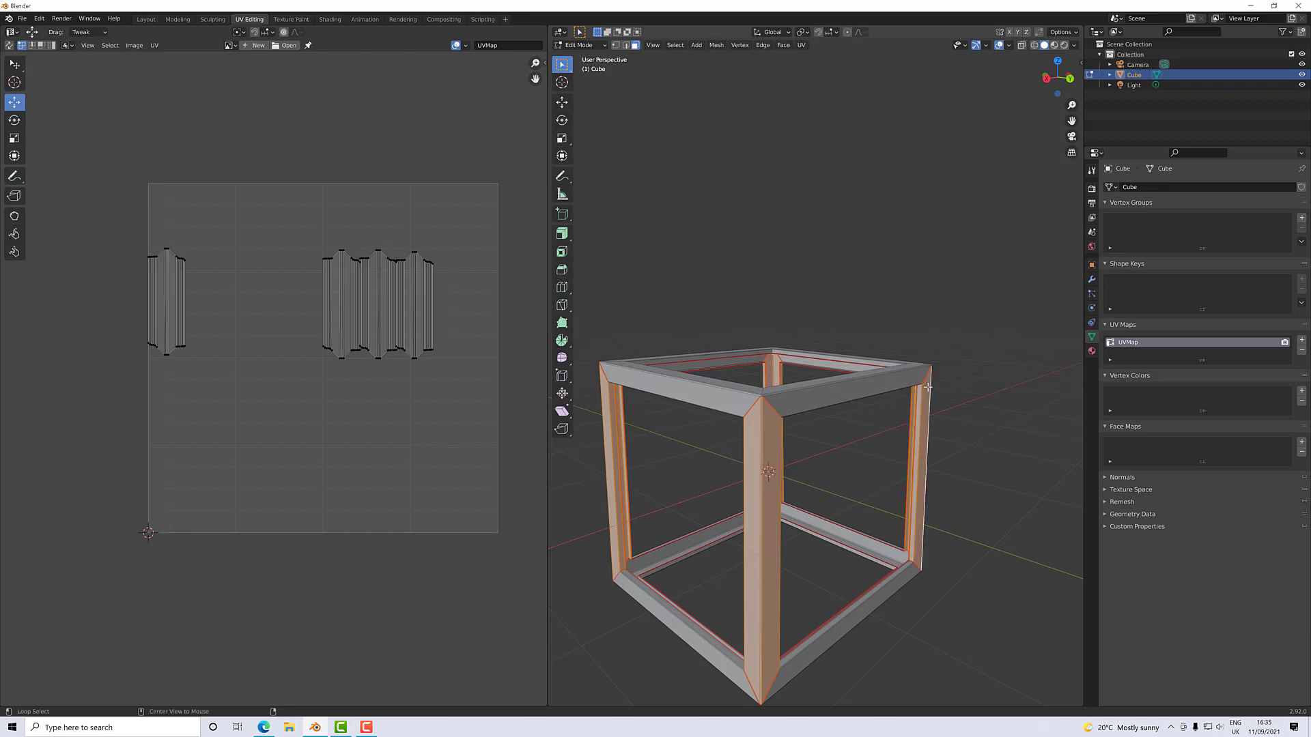
key("h")
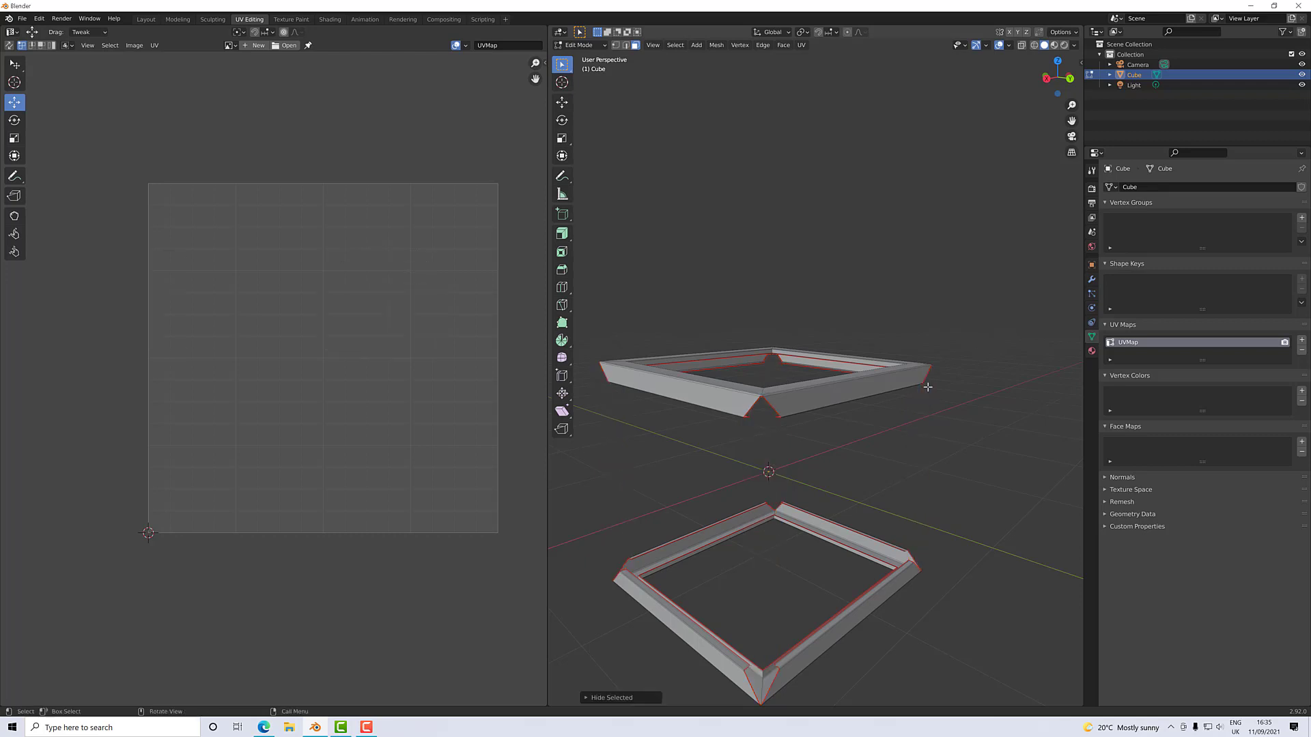
- Select the face loops of two opposite beams on the top ring and two opposite beams on the bottom ring
middle_click_drag(789, 396, 801, 427)
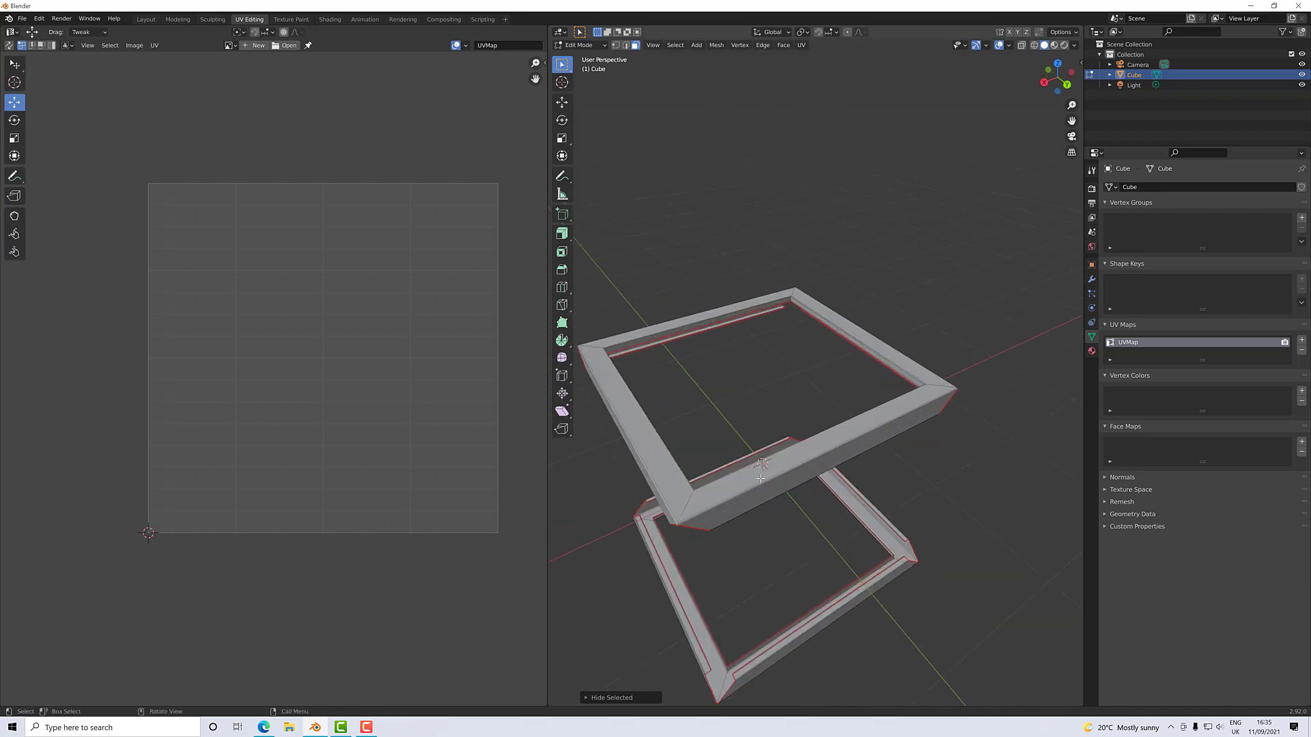
left_click(761, 478, "alt")
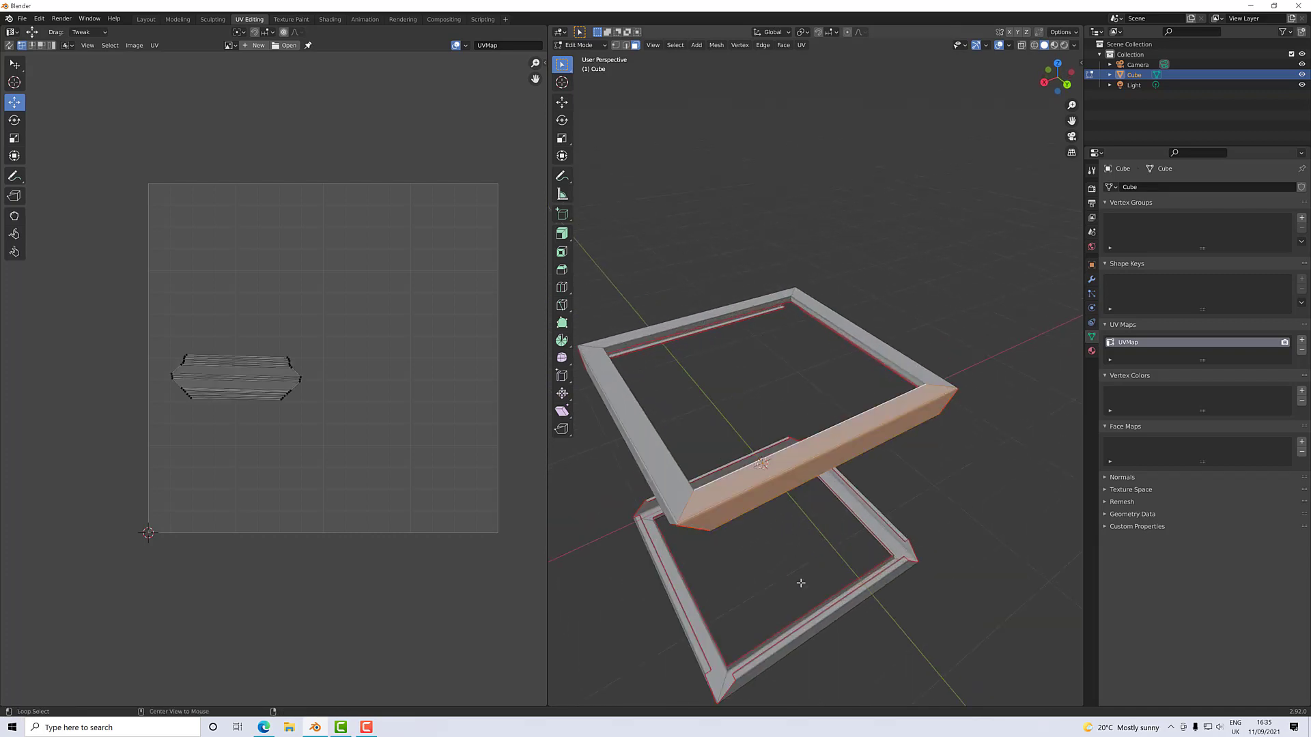
left_click(628, 335, "alt+shift")
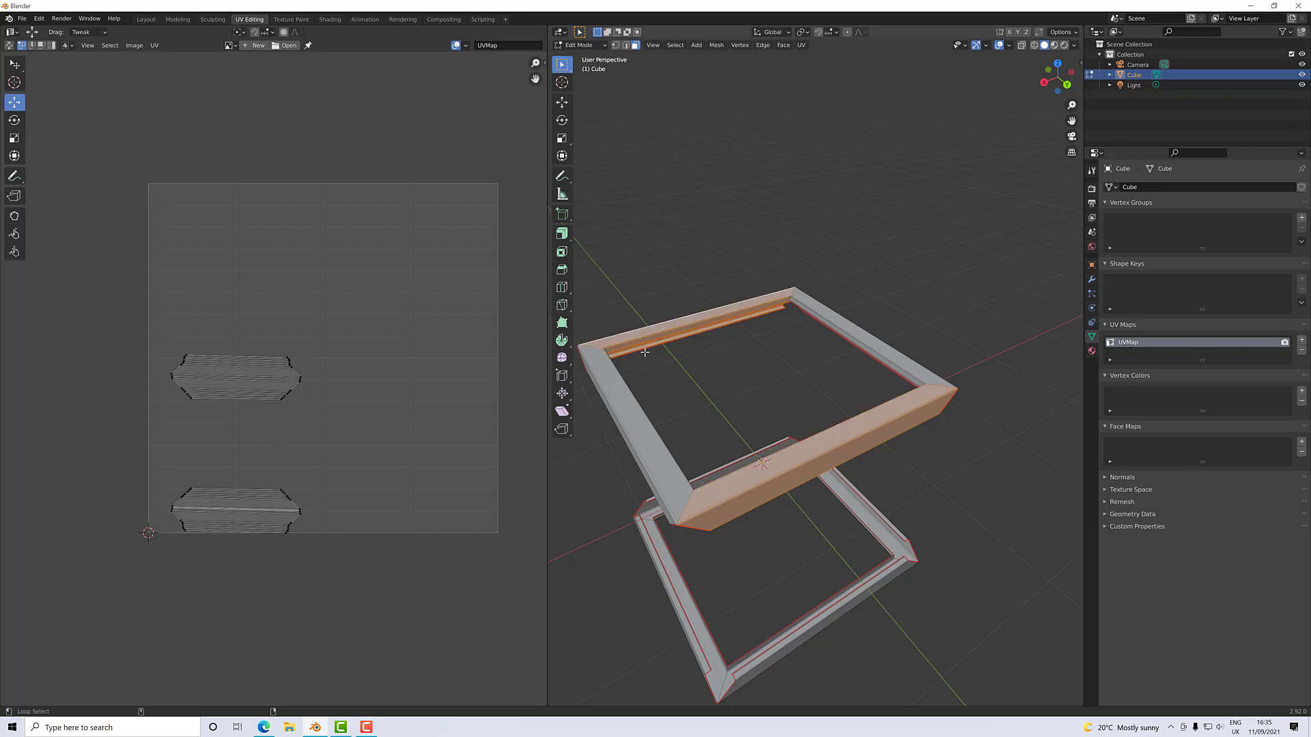
left_click(810, 627, "alt+shift")
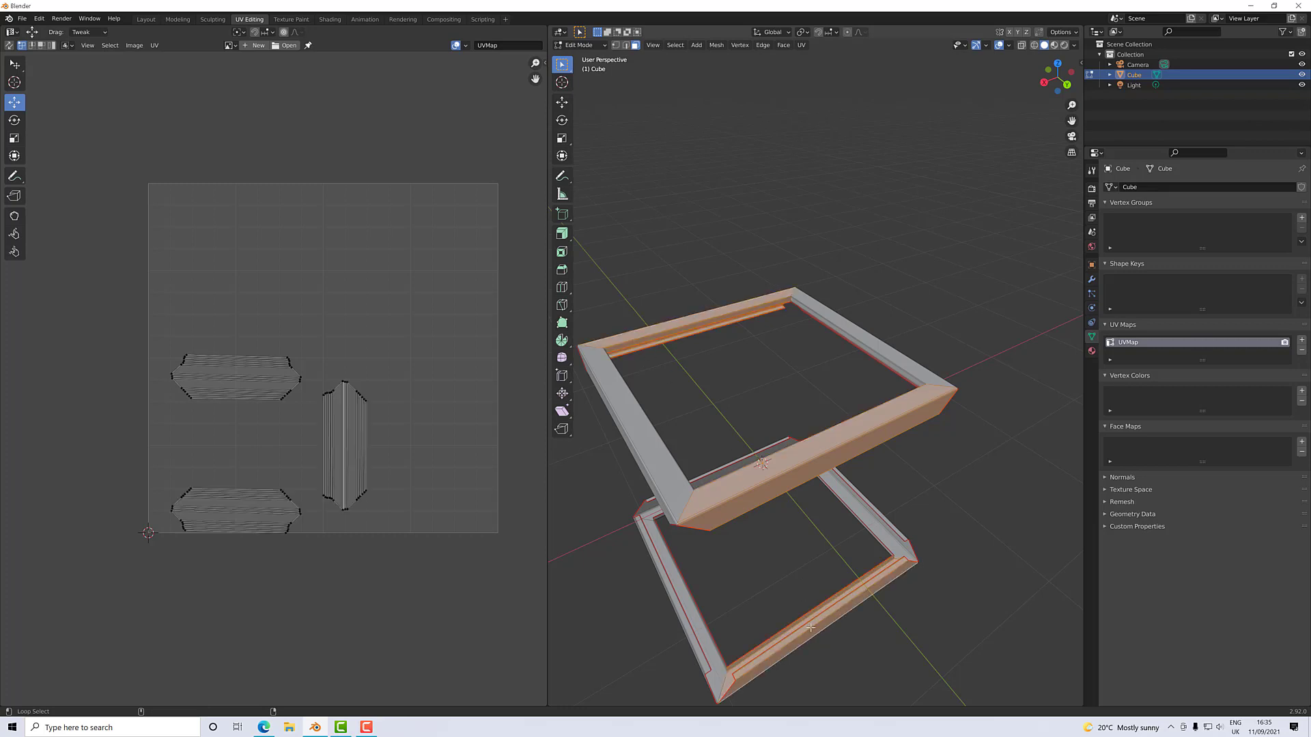
left_click(740, 466, "alt+shift")
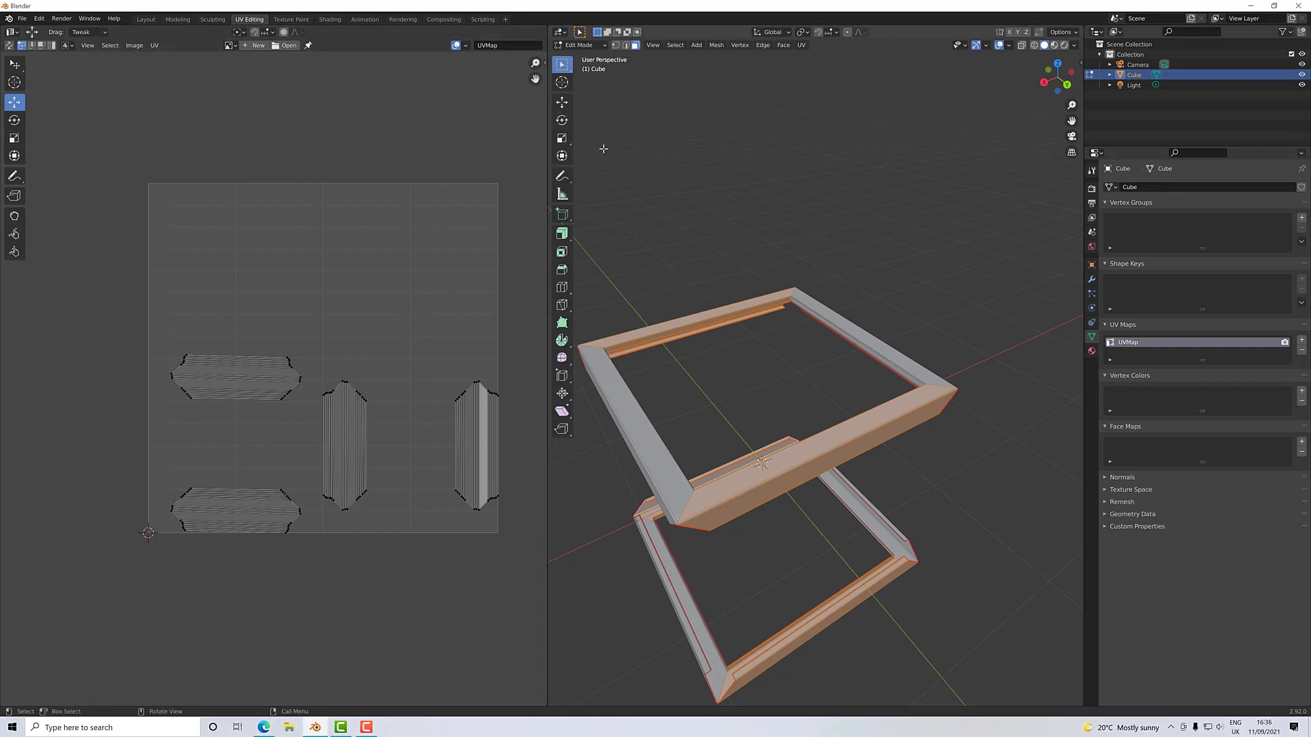
- Mark the boundary loops of the four selected beams as seams and clear the selection
left_click(674, 46)
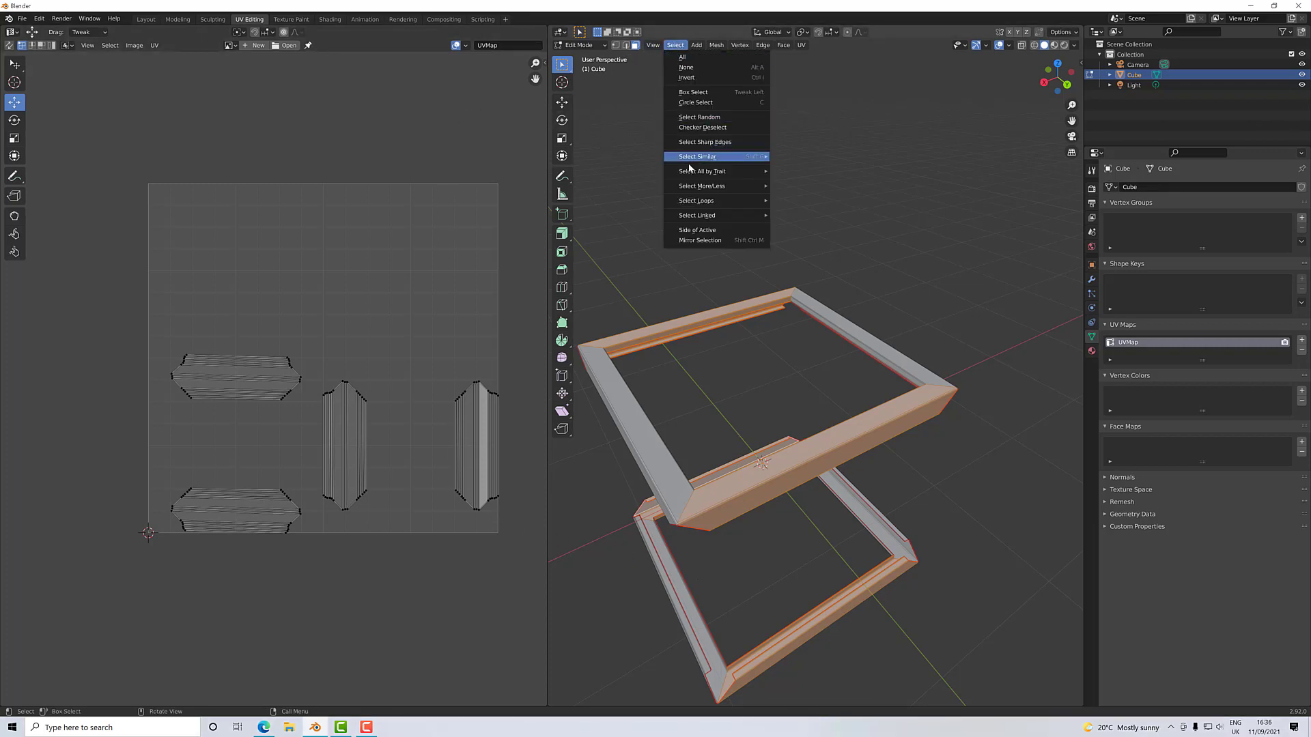
mouse_move(719, 212)
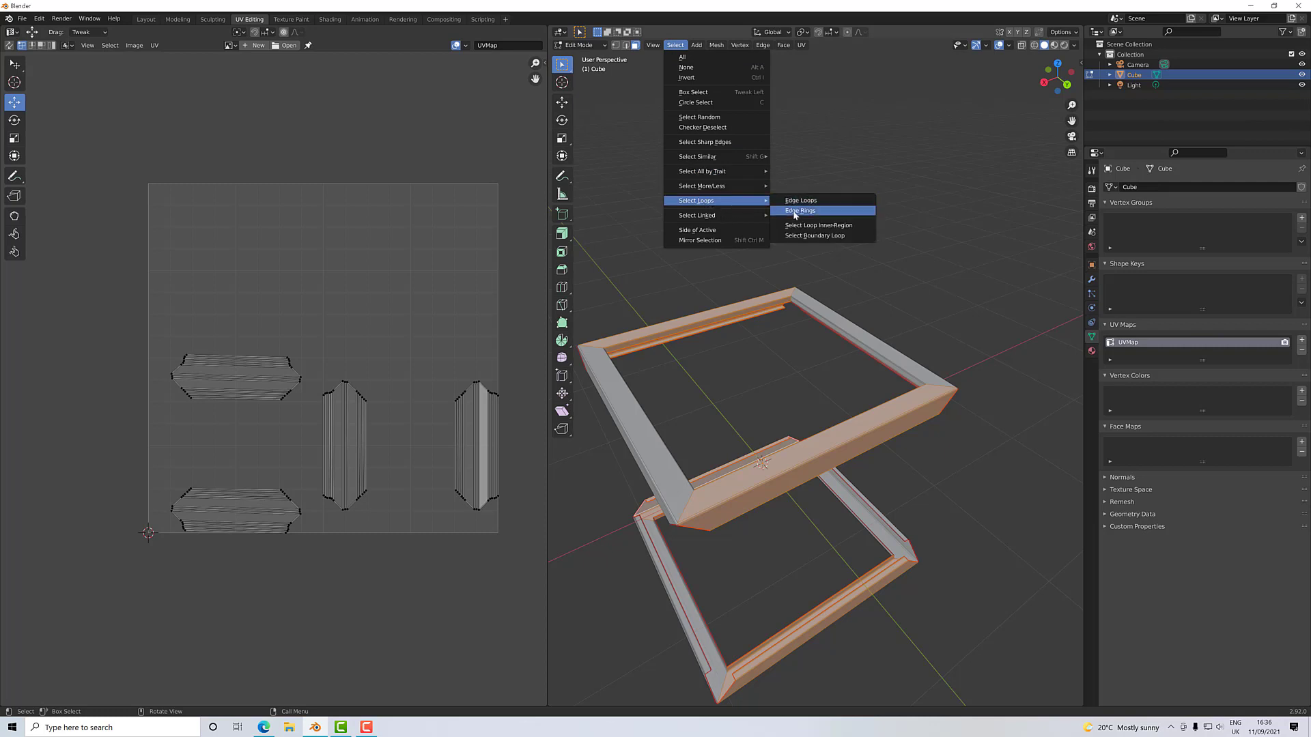
left_click(805, 237)
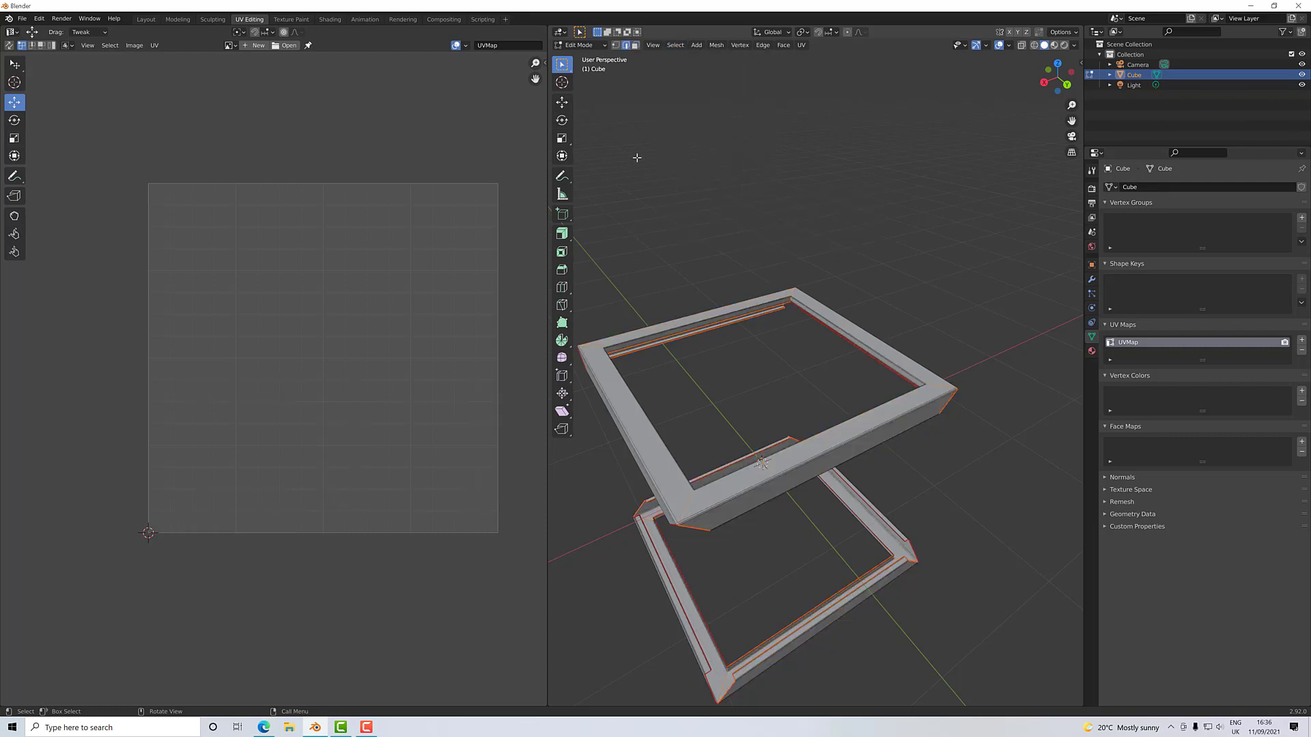
key("u")
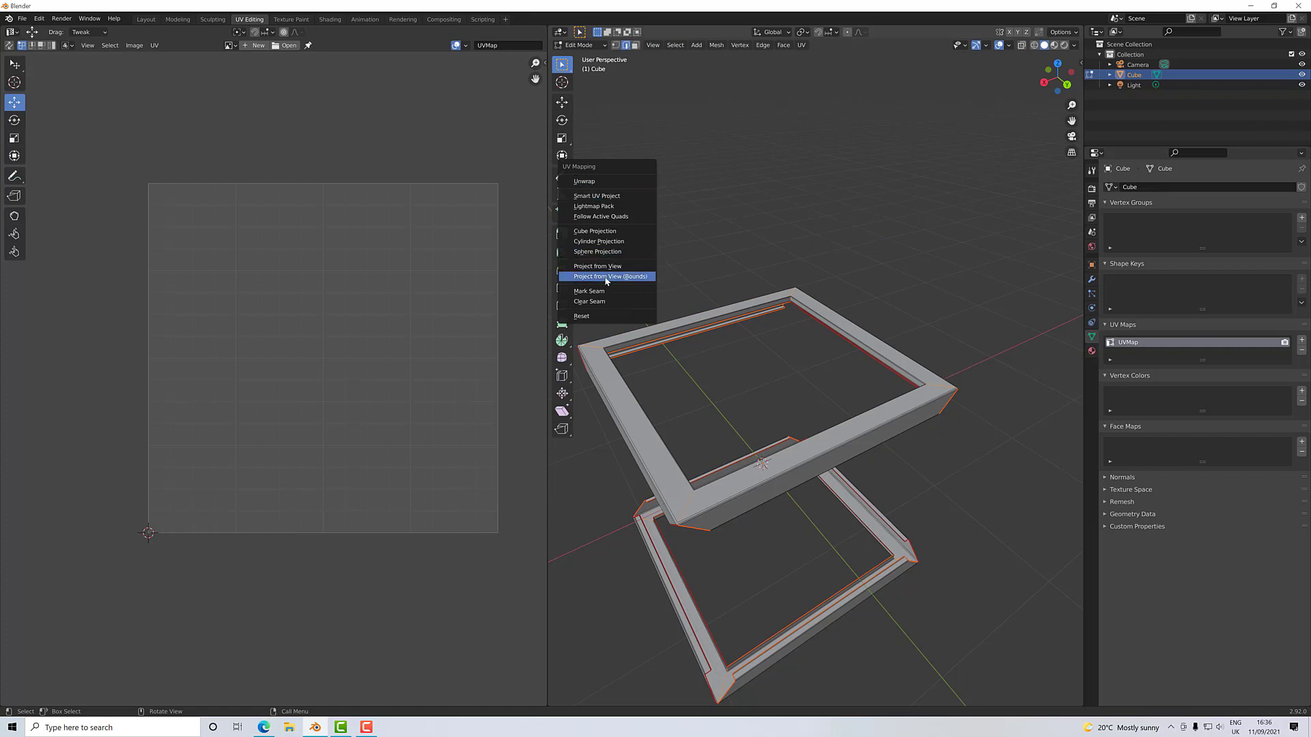
left_click(604, 291)
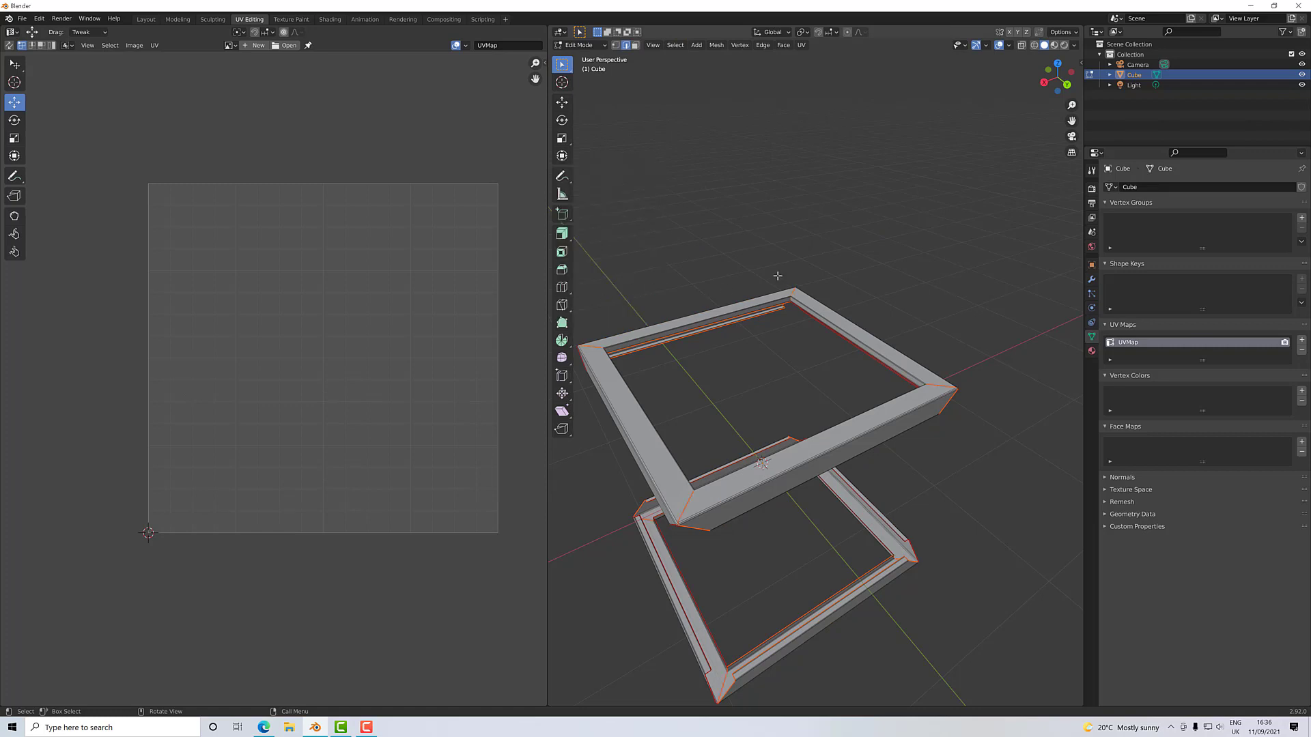
scroll(949, 389, "up", 4)
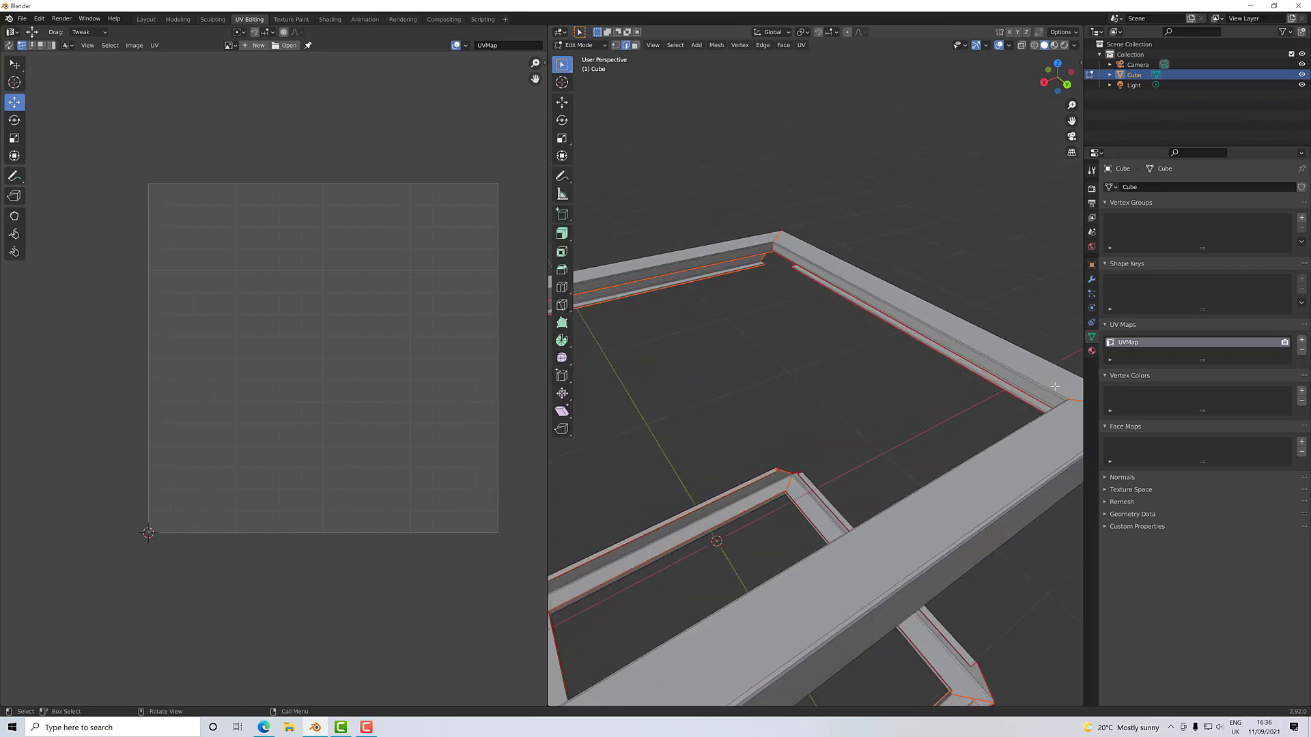
scroll(1055, 386, "down", 5)
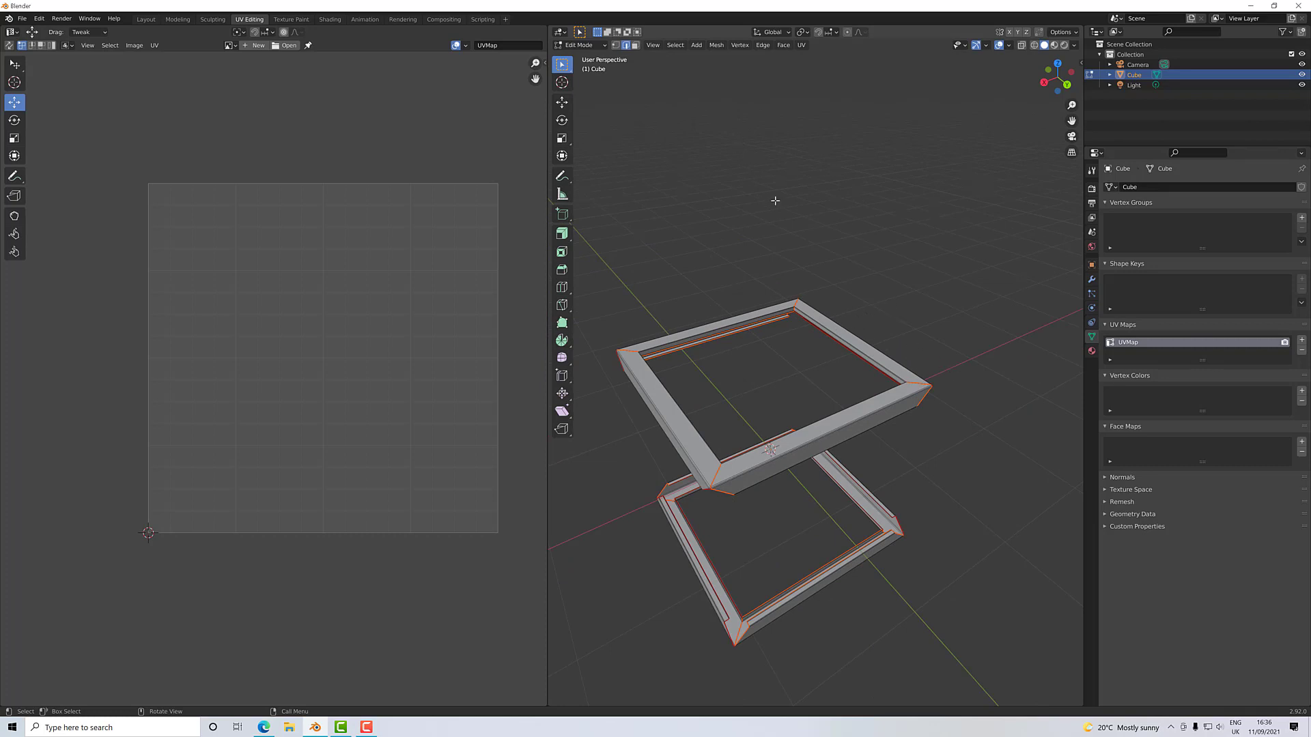
key("alt+a")
- Select all faces of the top and bottom rings and unwrap them with the standard Unwrap method
middle_click_drag(830, 219, 720, 127)
key("a")
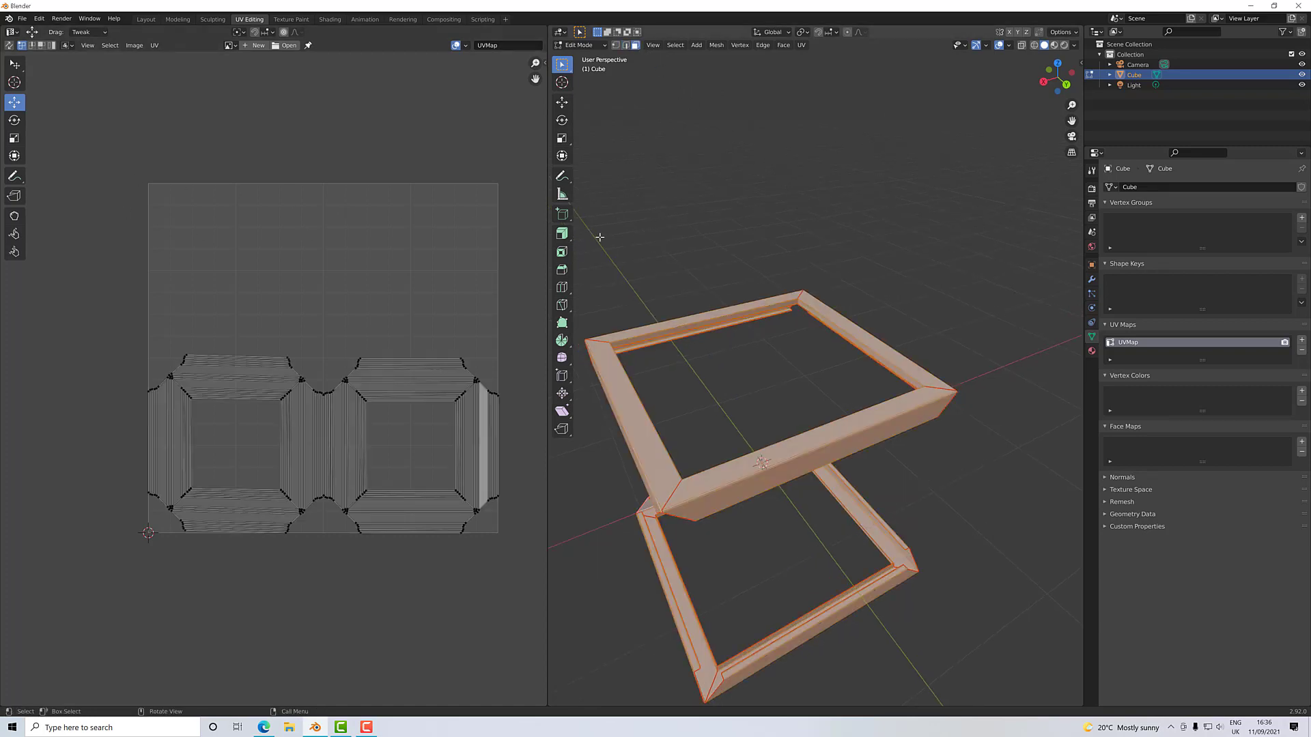
key("u")
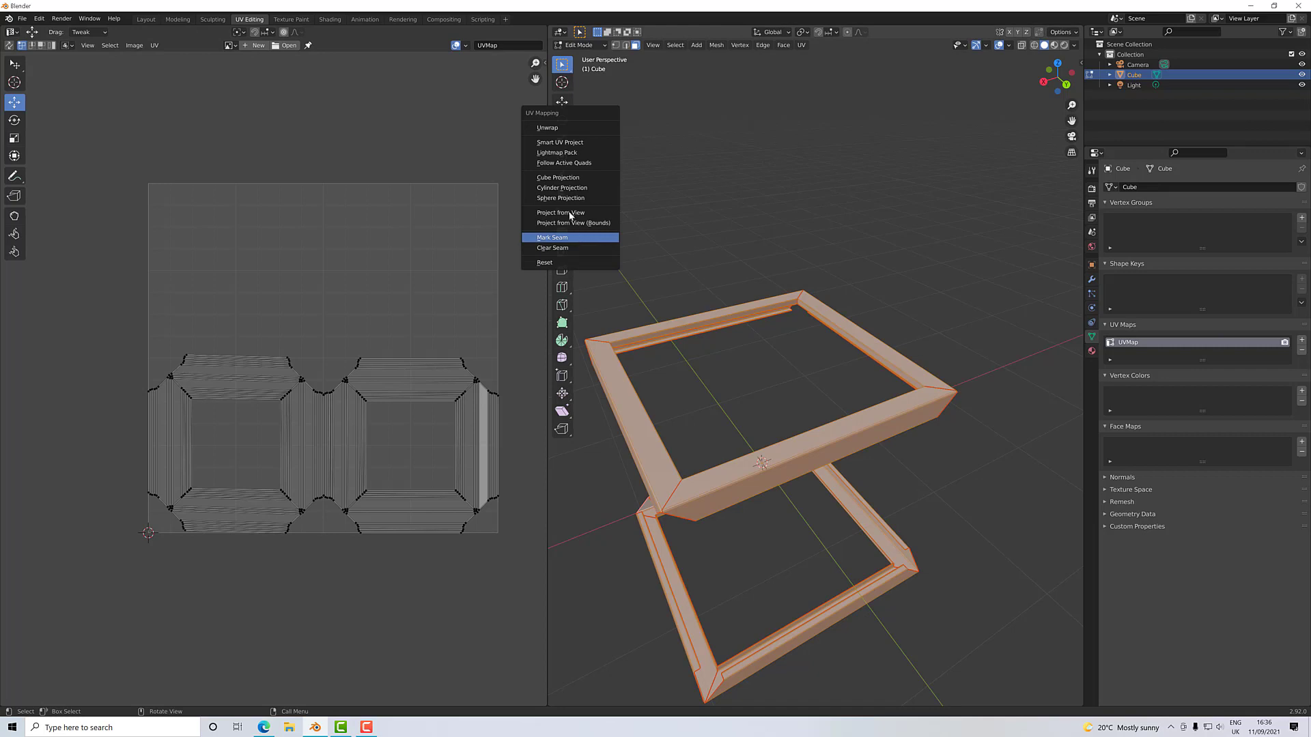
left_click(548, 128)
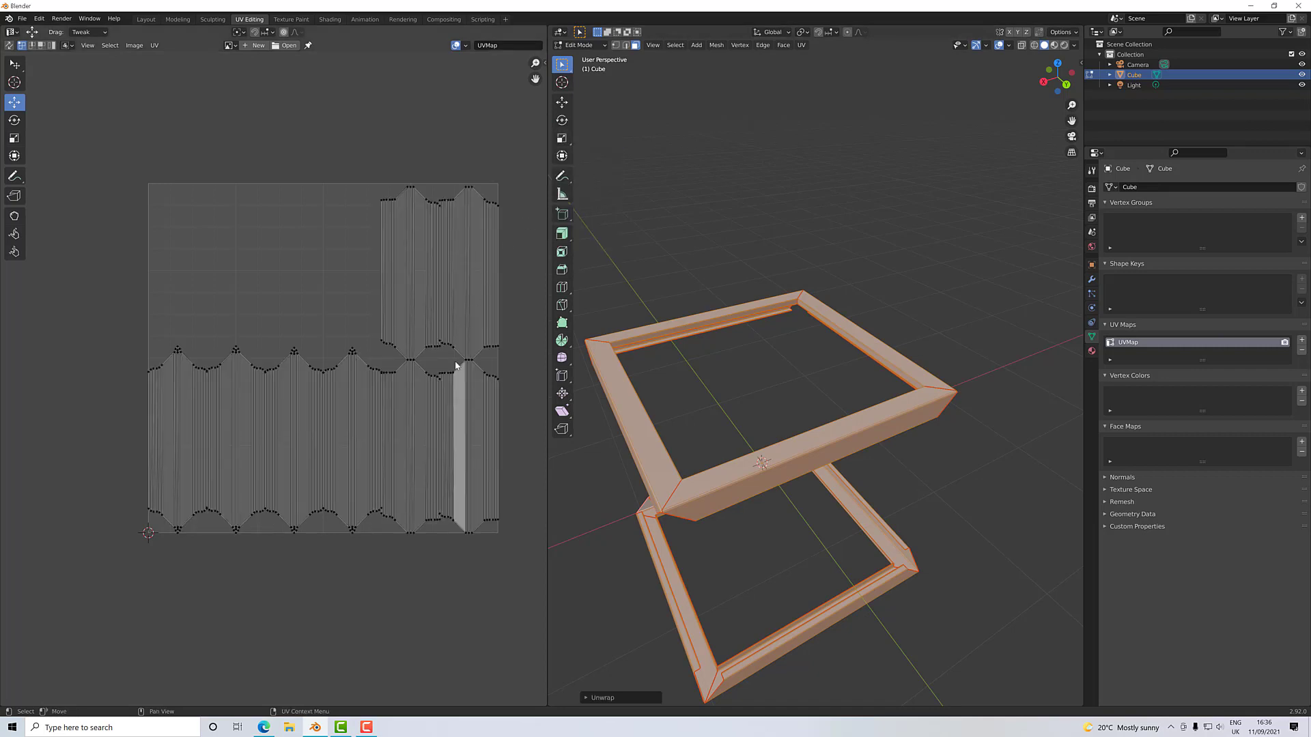
scroll(455, 365, "up", 3)
scroll(474, 340, "down", 3)
scroll(475, 343, "up", 3)
scroll(467, 333, "down", 4)
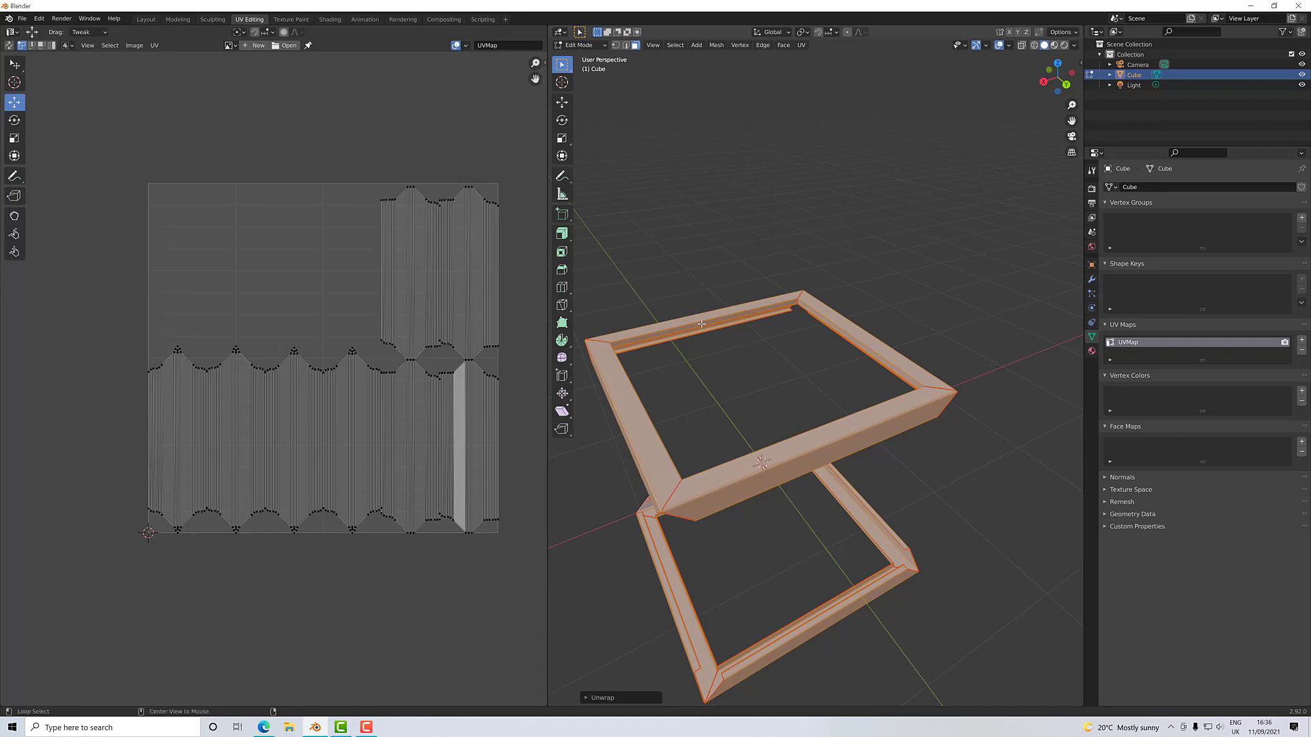
- Reveal all hidden faces of the crate and clear the selection
key("alt+h")
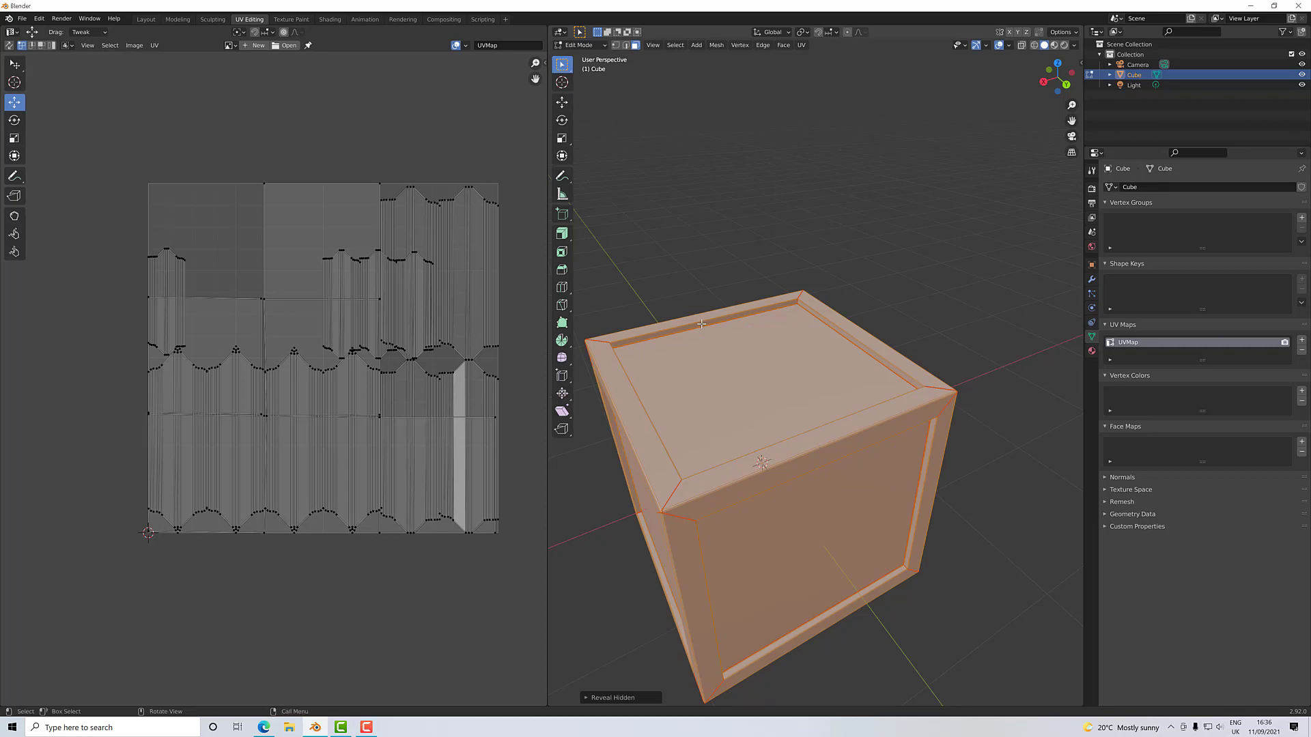
scroll(819, 379, "down", 2)
scroll(820, 379, "down", 1)
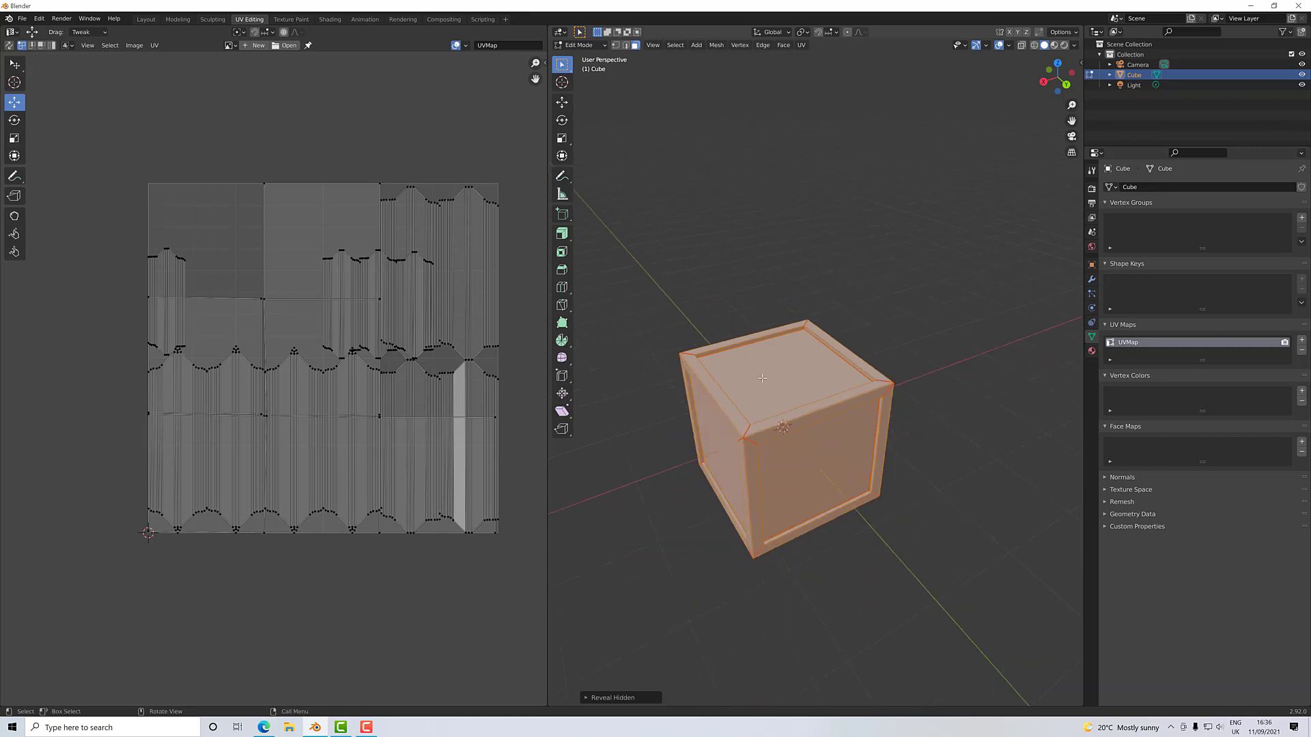
key("alt+a")
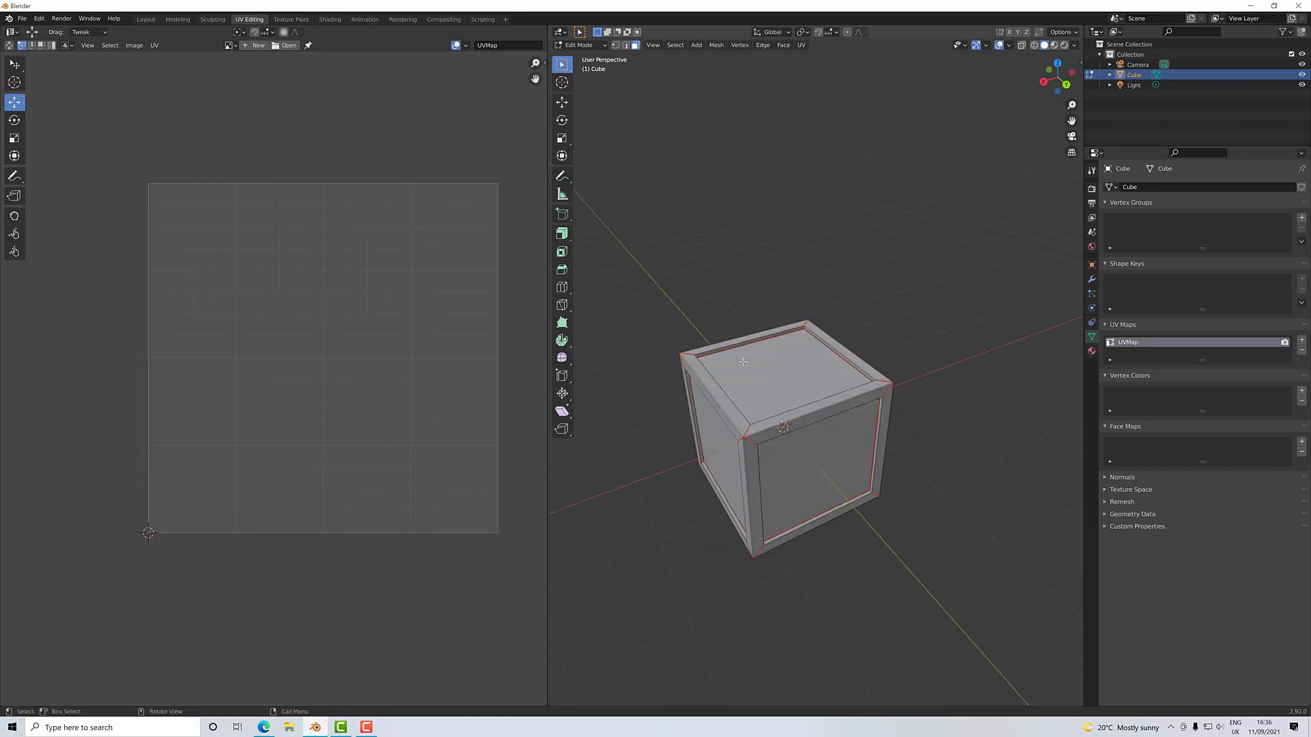
- Select every face of the whole crate and unwrap them together with the standard Unwrap method
key("a")
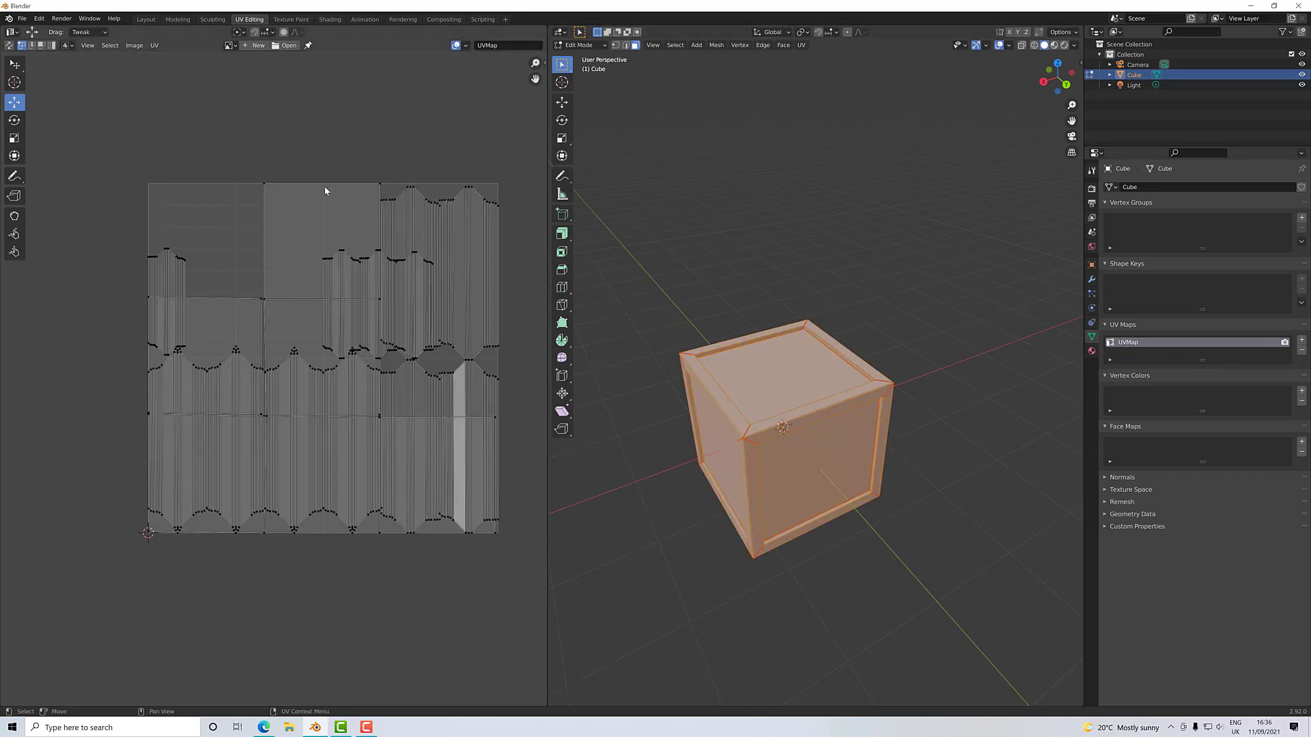
key("u")
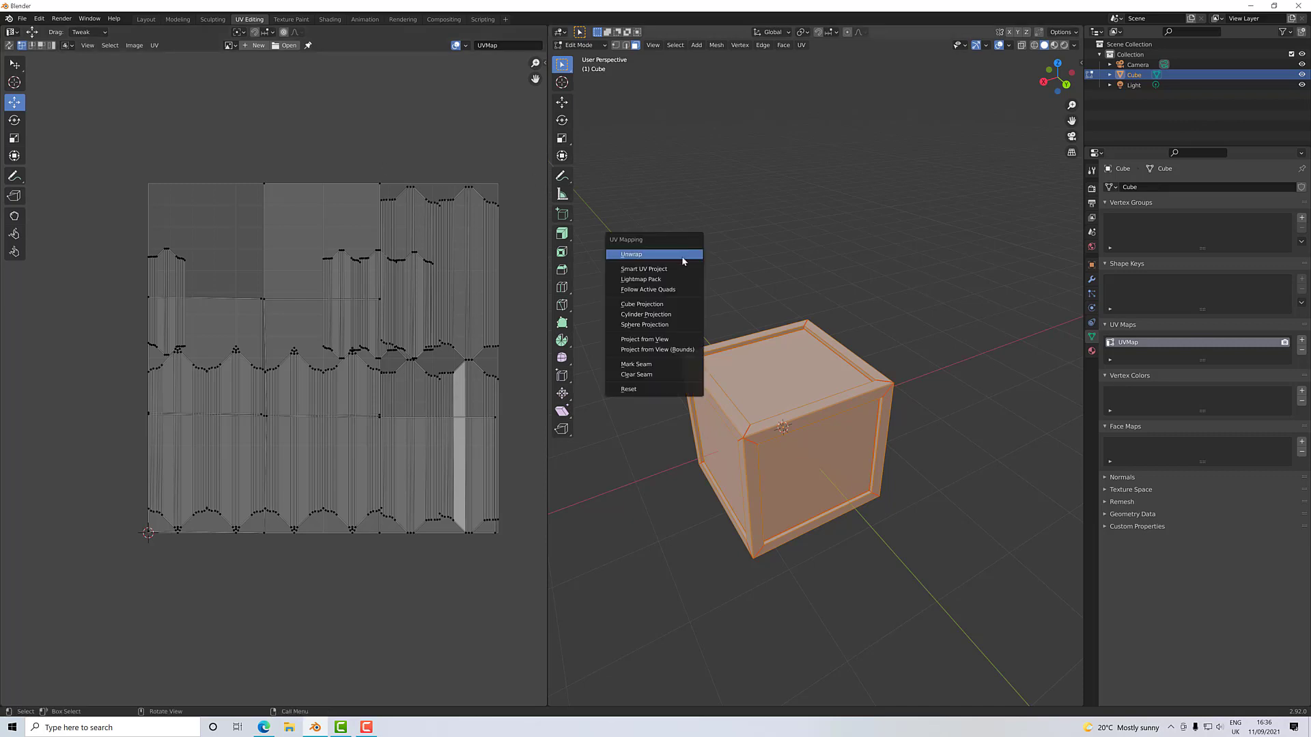
left_click(660, 255)
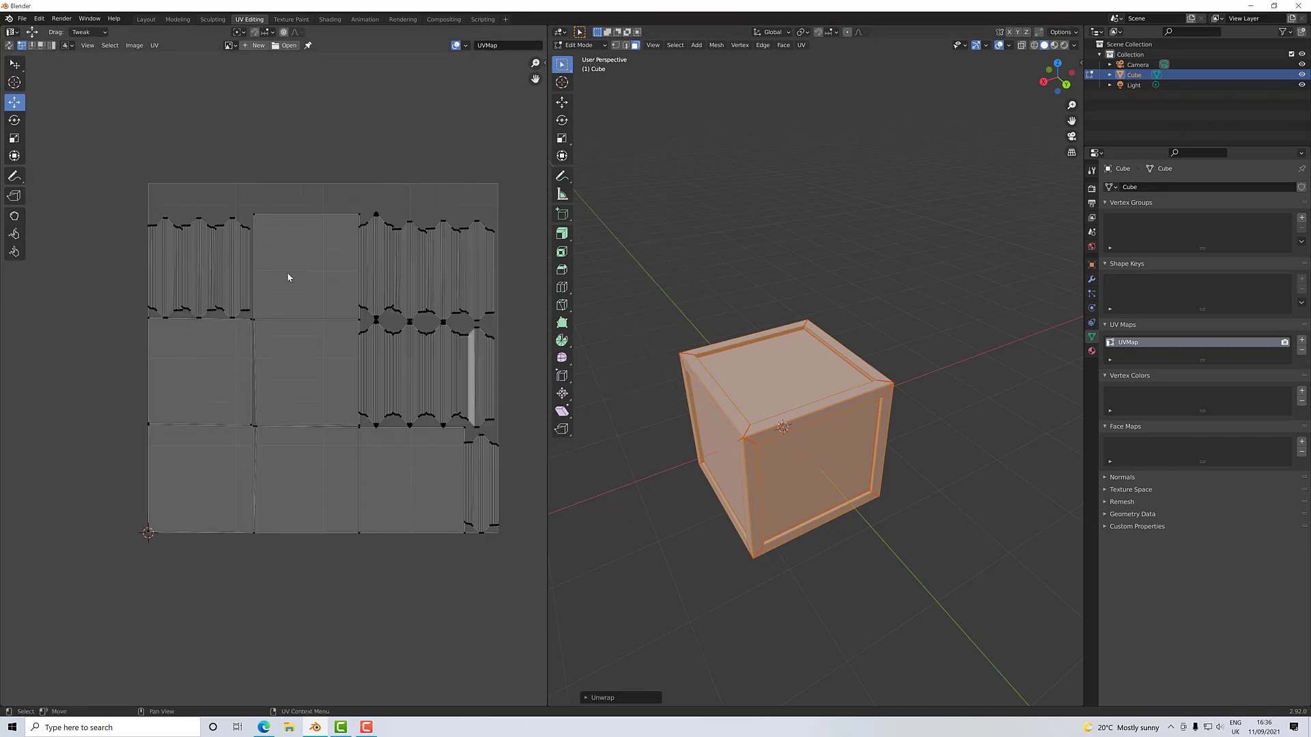